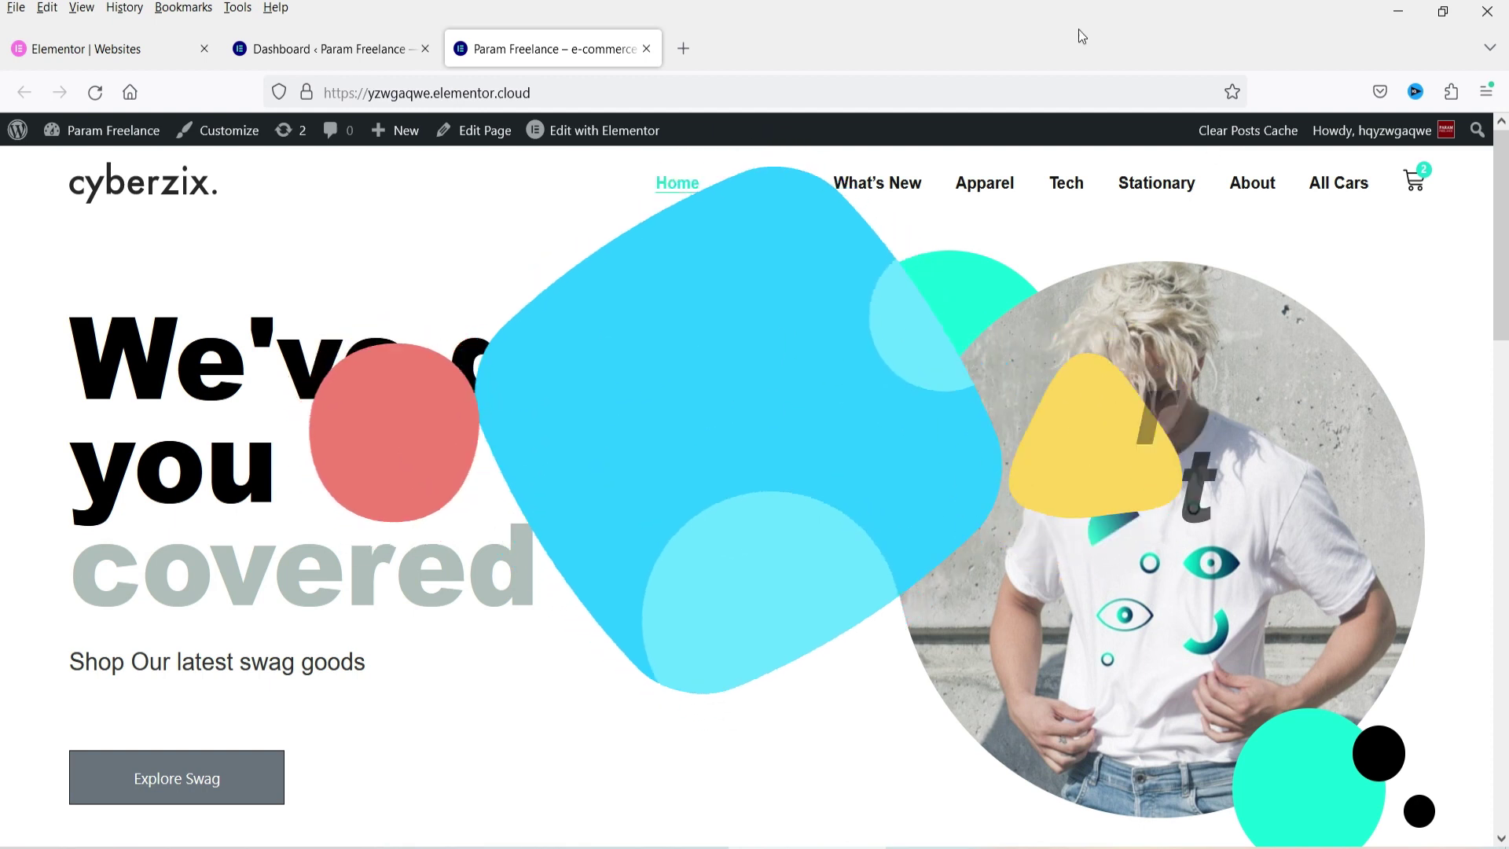
Load the Add New Plugins page from the admin dashboard, then return to the storefront tab
left_click(322, 49)
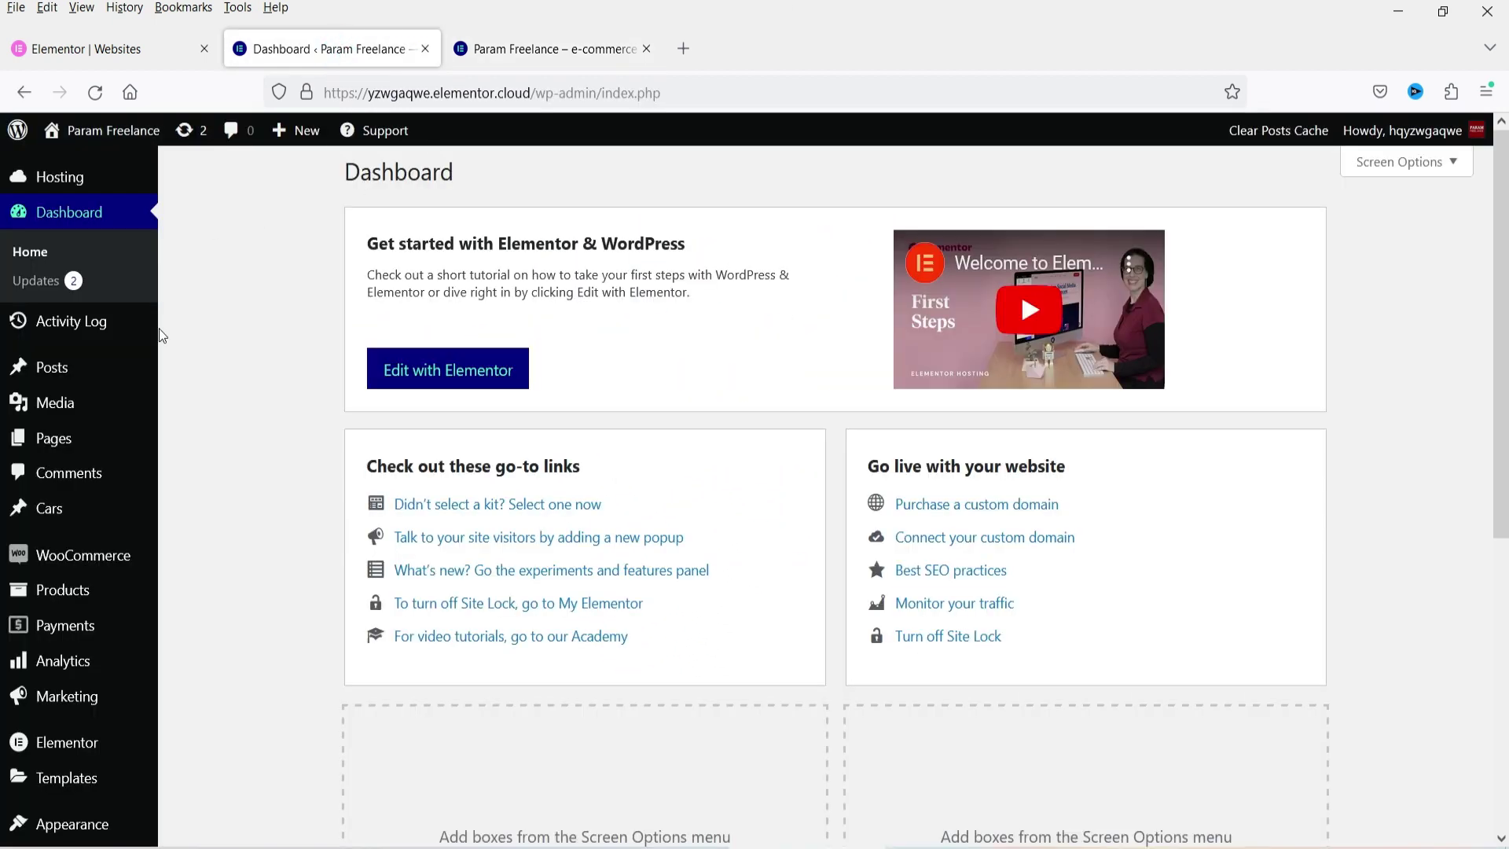
scroll(100, 575, "down", 1)
scroll(101, 575, "down", 3)
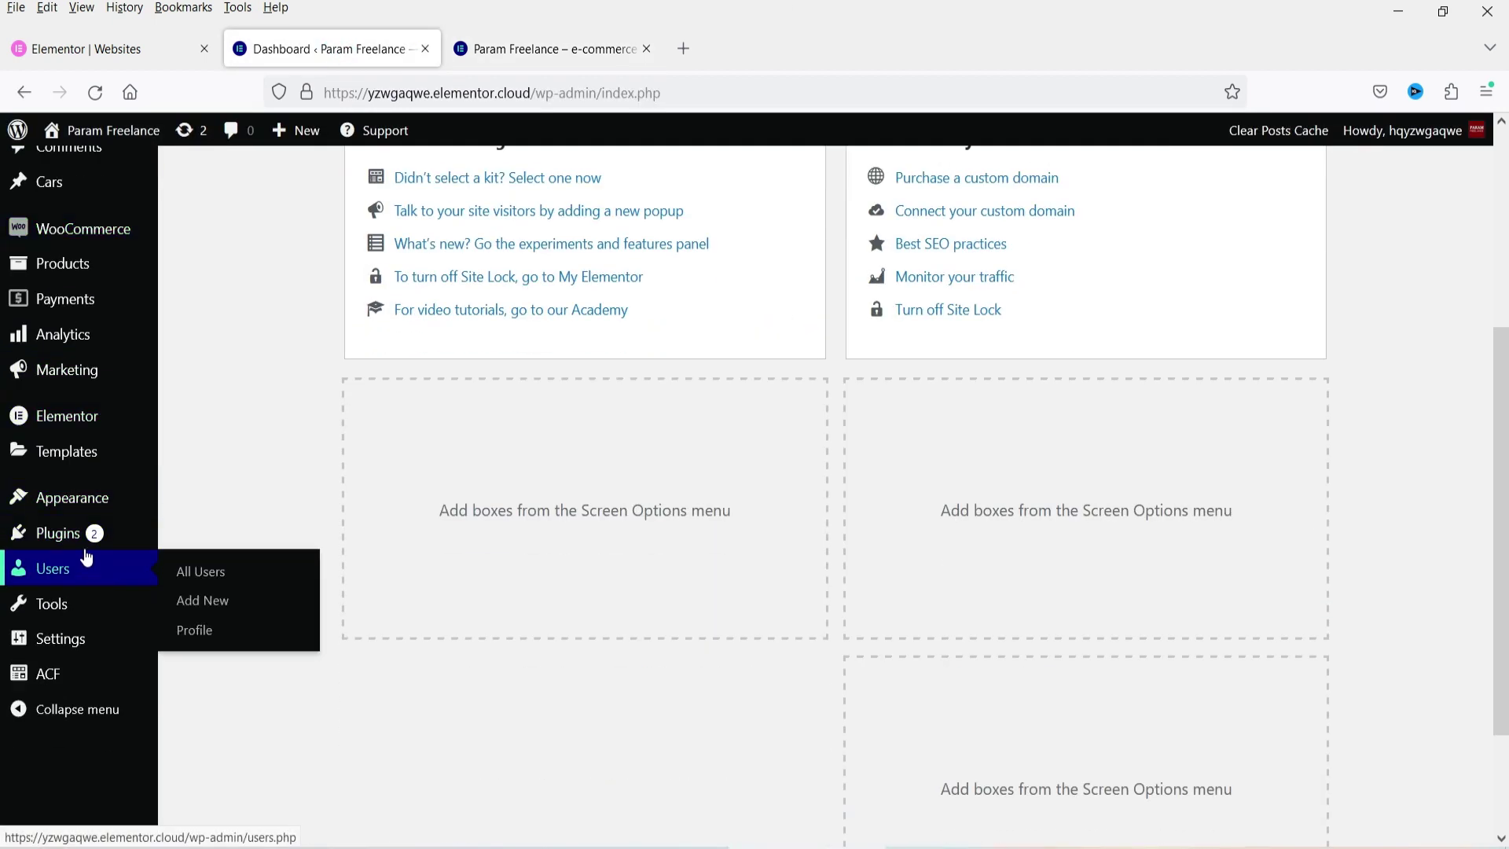
mouse_move(100, 533)
left_click(208, 559)
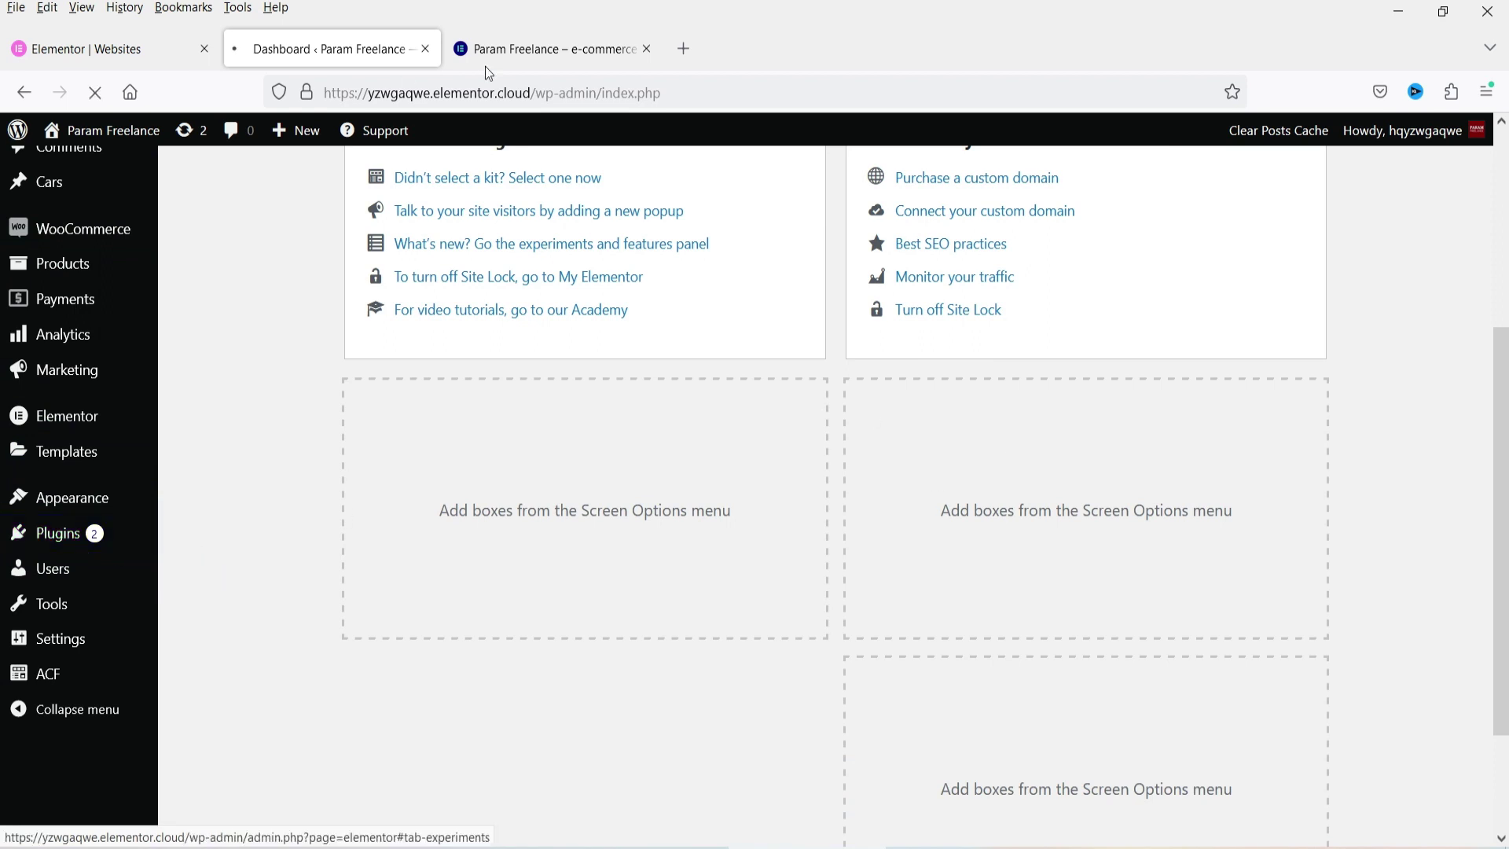
left_click(503, 49)
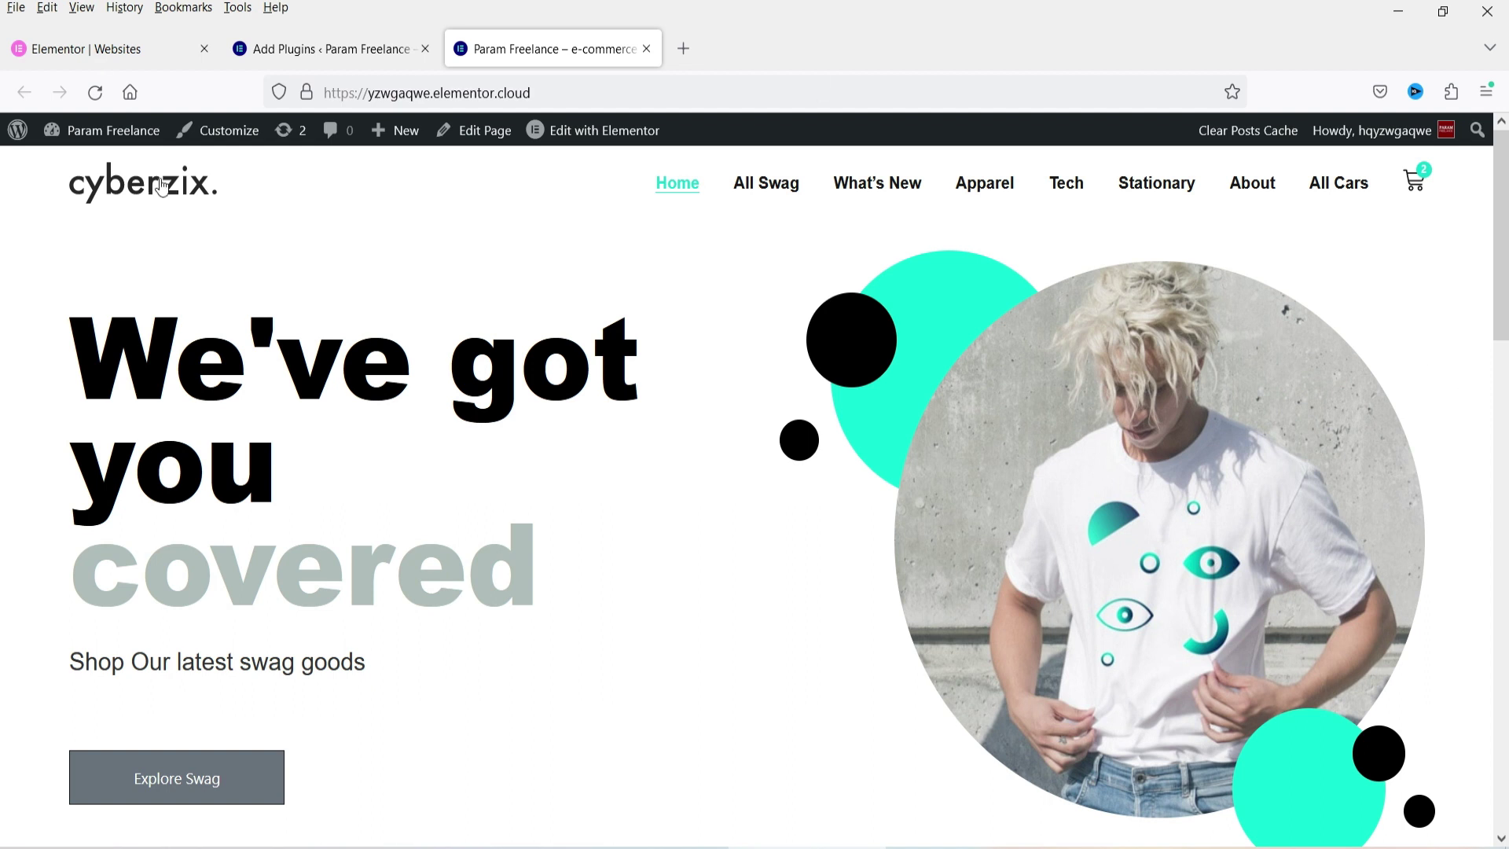
Search the plugin directory for 'wordpress whatsapp support' and install Joinchat
left_click(94, 48)
left_click(550, 48)
left_click(327, 49)
left_click(1275, 232)
type("wordpress whatsapp support")
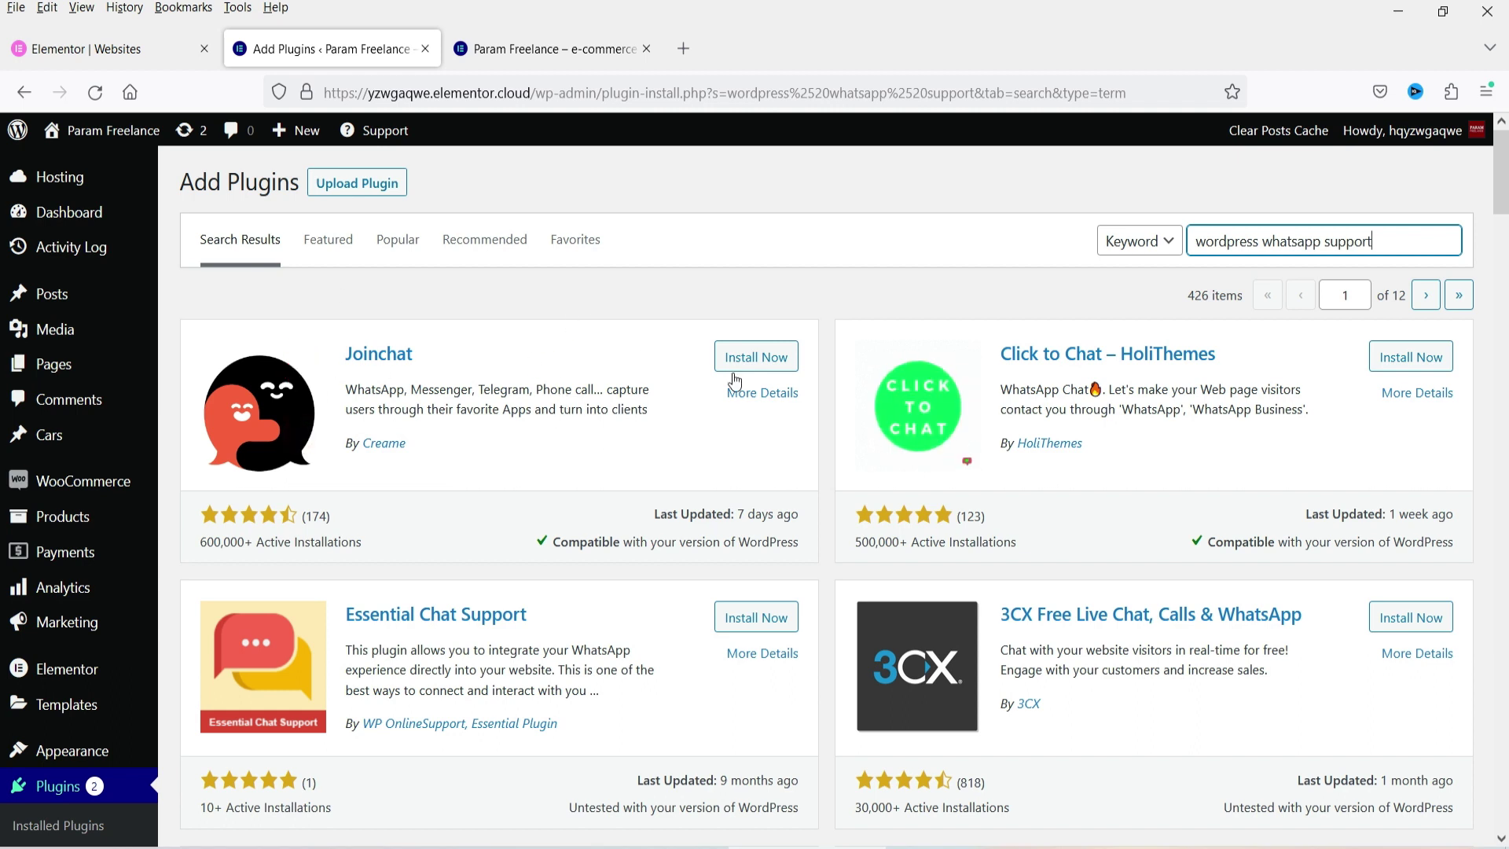
left_click(751, 360)
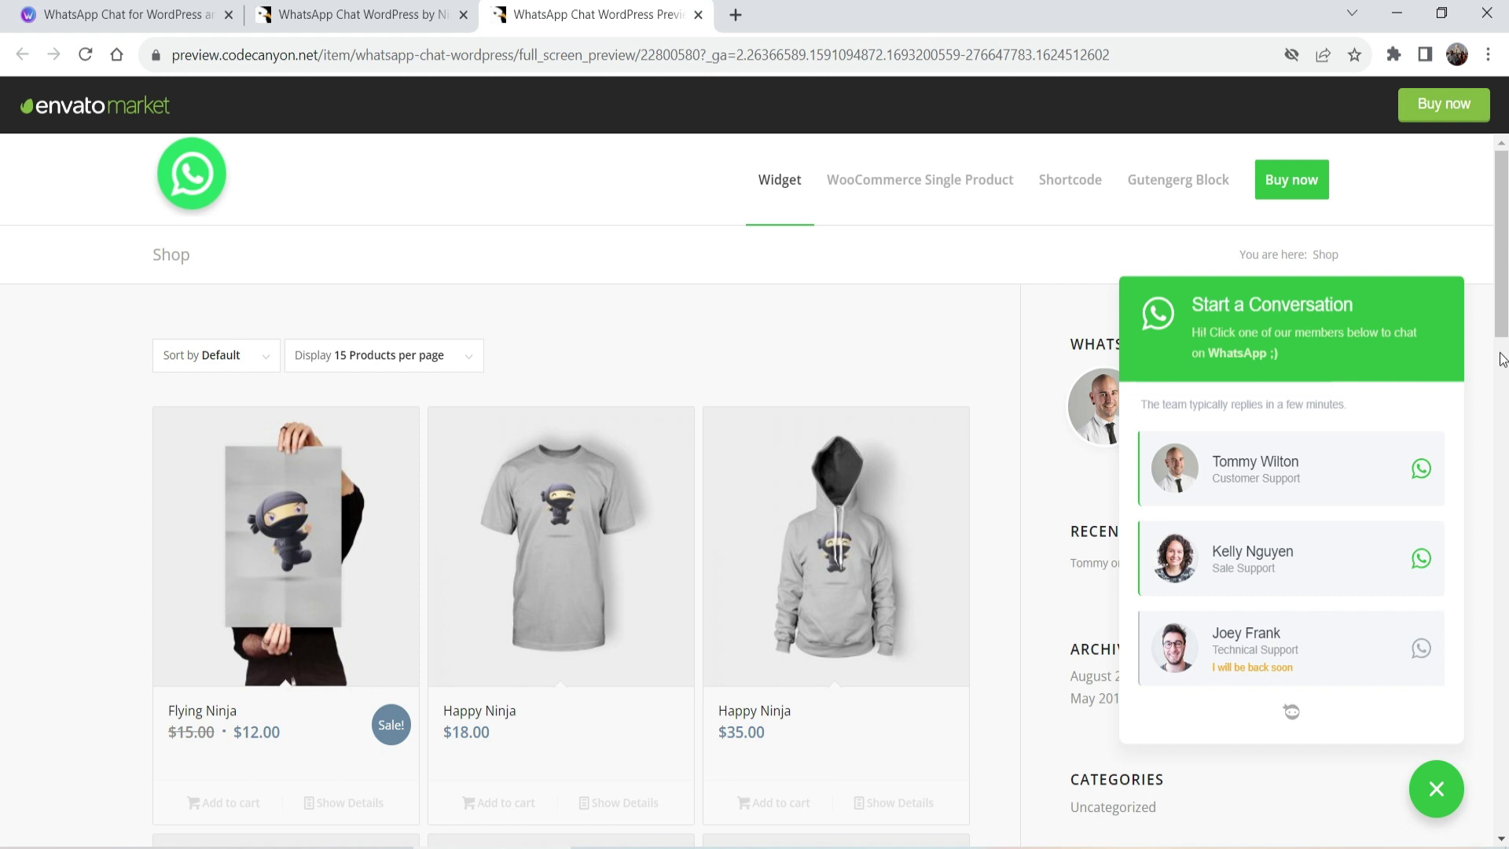
Scroll through the WhatsApp Chat live demo, then switch to the CodeCanyon item tab
scroll(1356, 343, "down", 3)
scroll(1356, 342, "up", 3)
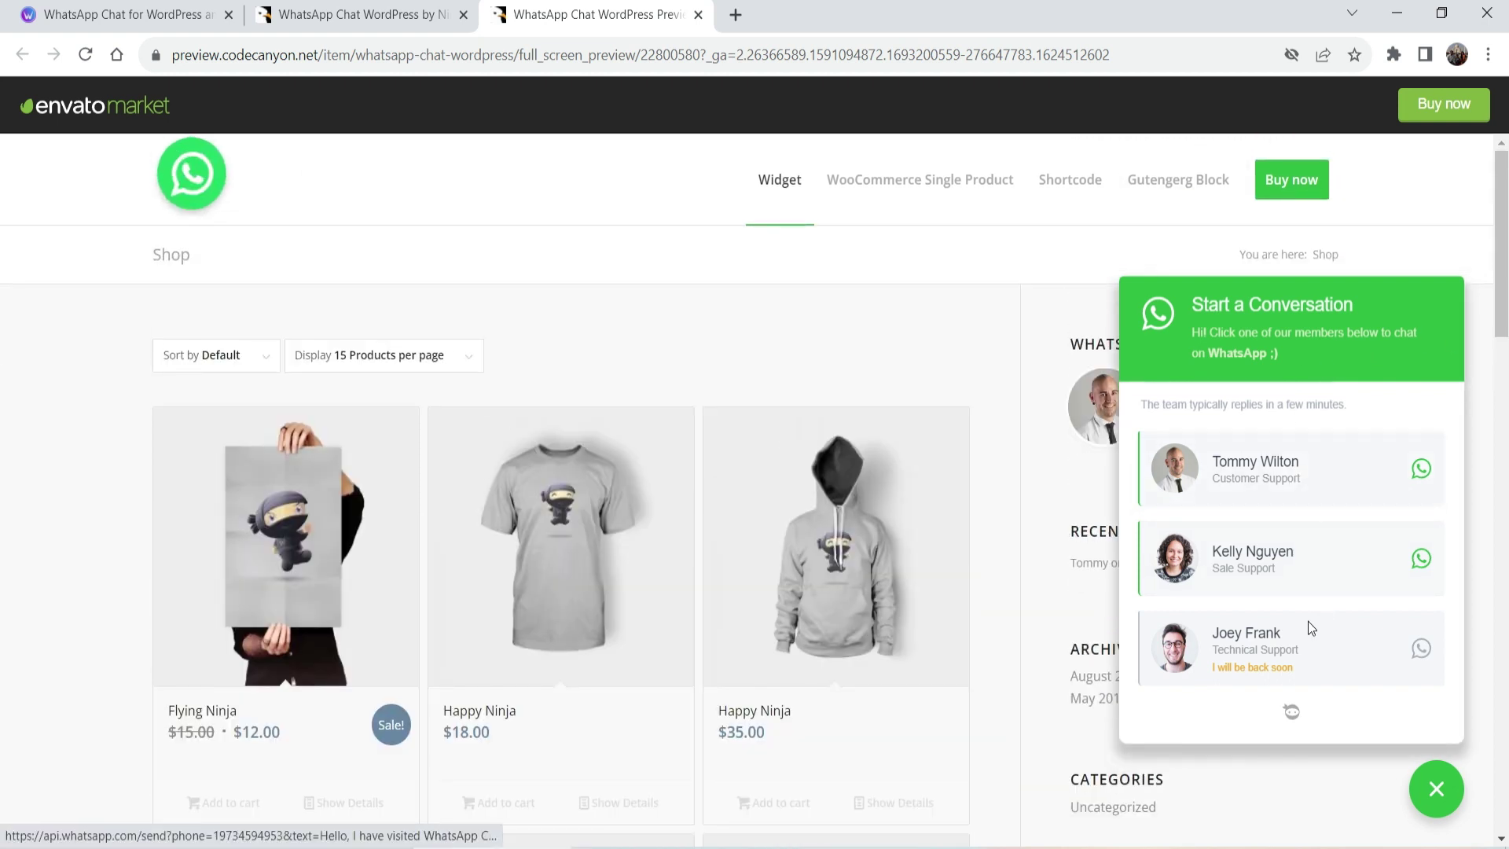
key("ctrl+shift+Tab")
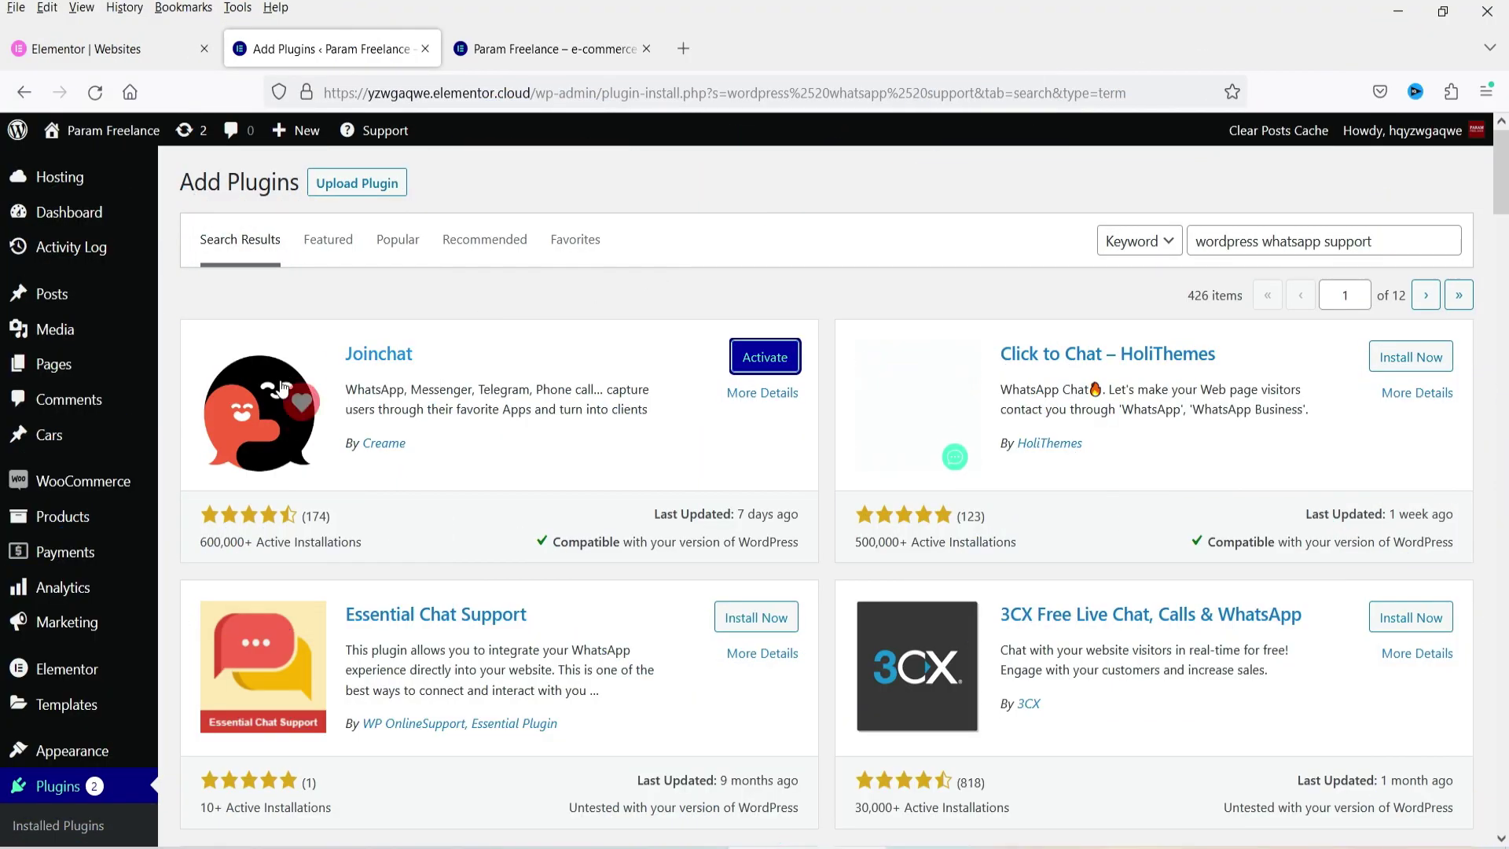
Activate Joinchat and open its new sidebar menu item to reach the setup wizard
left_click(739, 373)
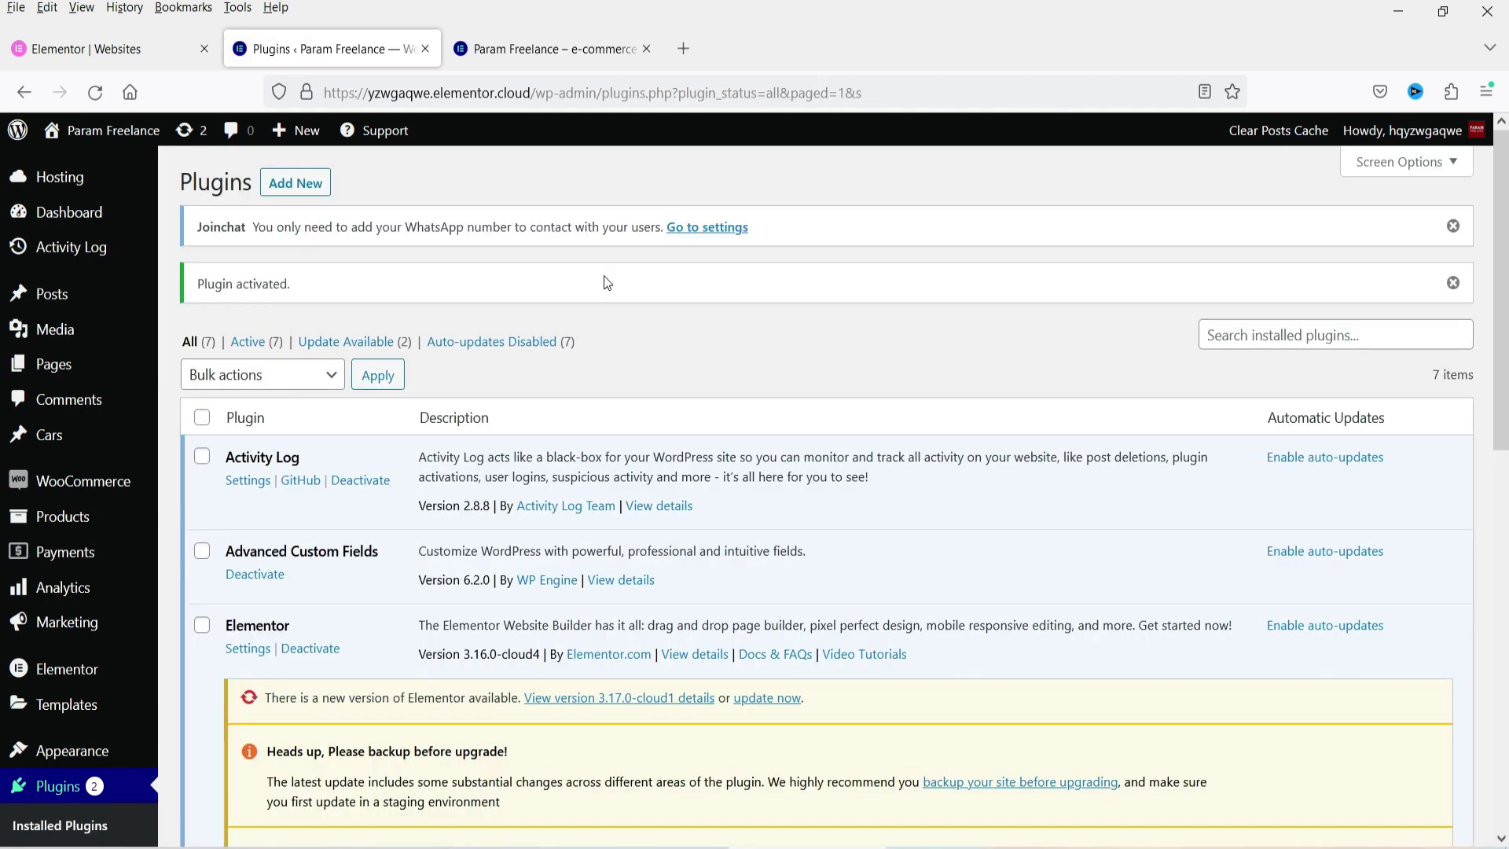
mouse_move(73, 264)
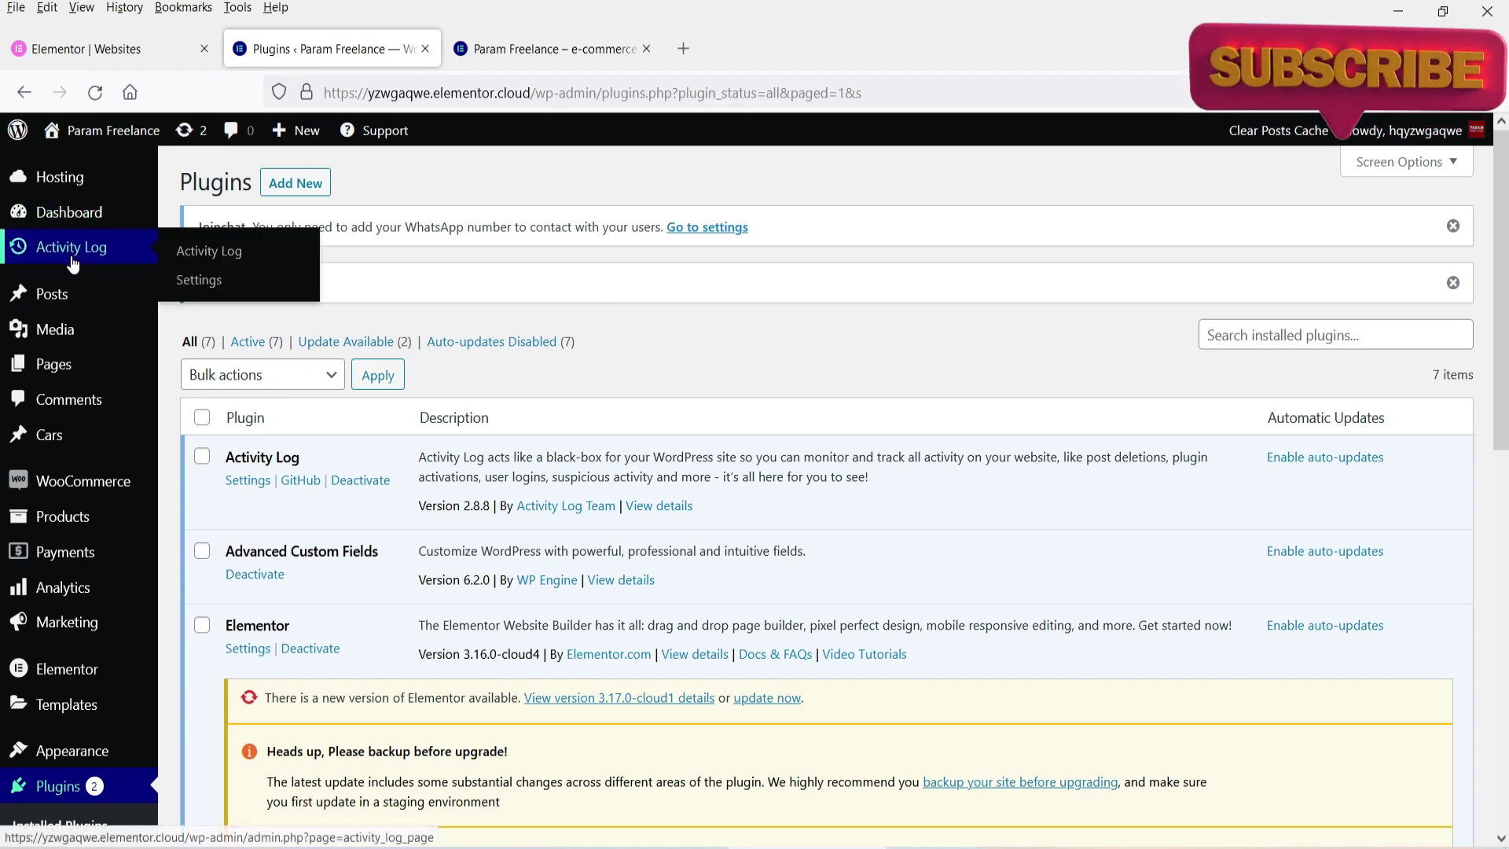
scroll(71, 259, "down", 5)
mouse_move(70, 764)
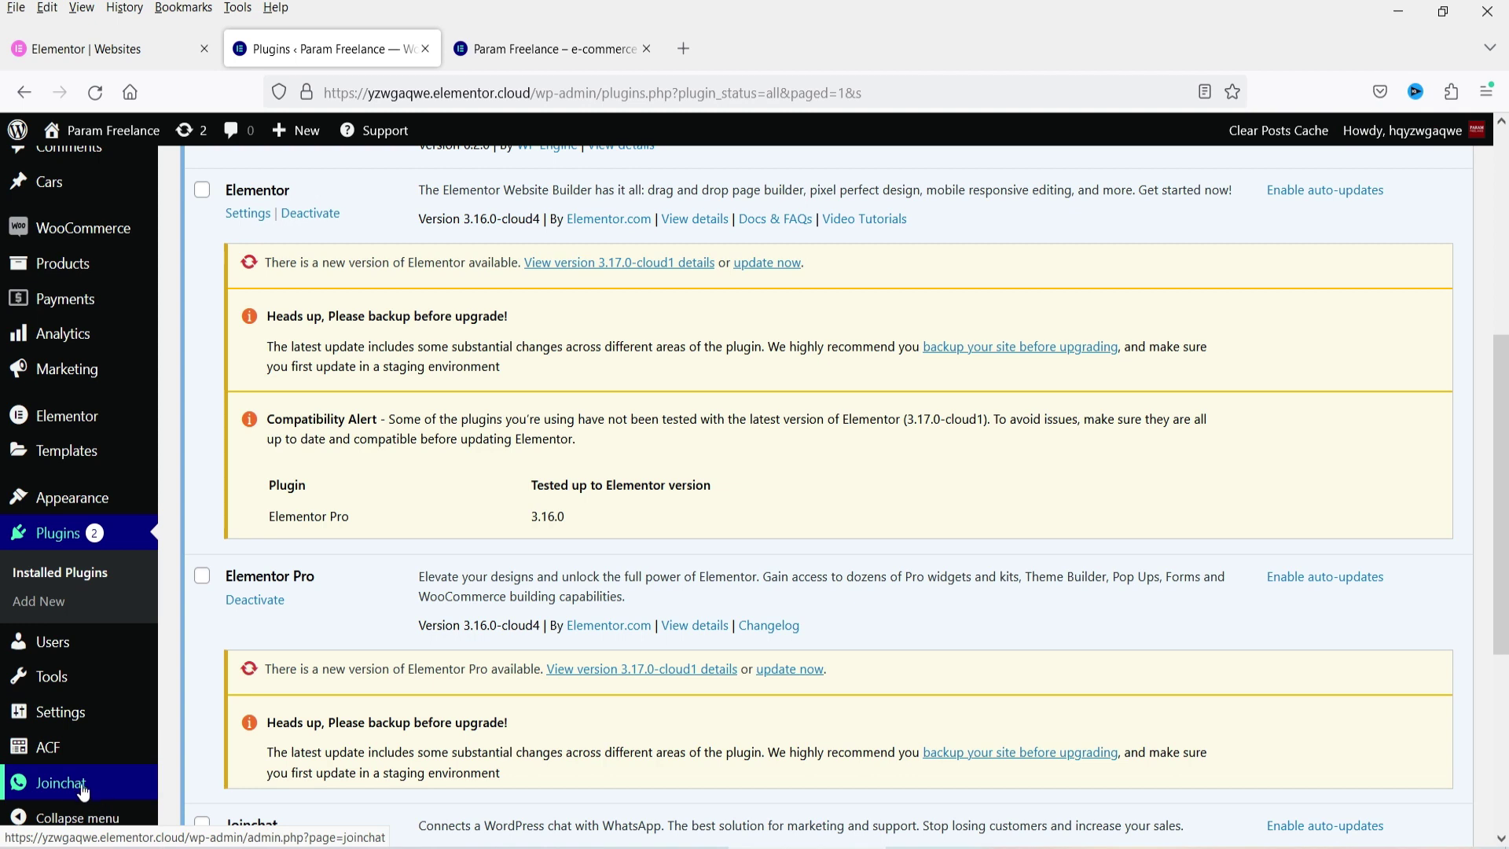
left_click(79, 784)
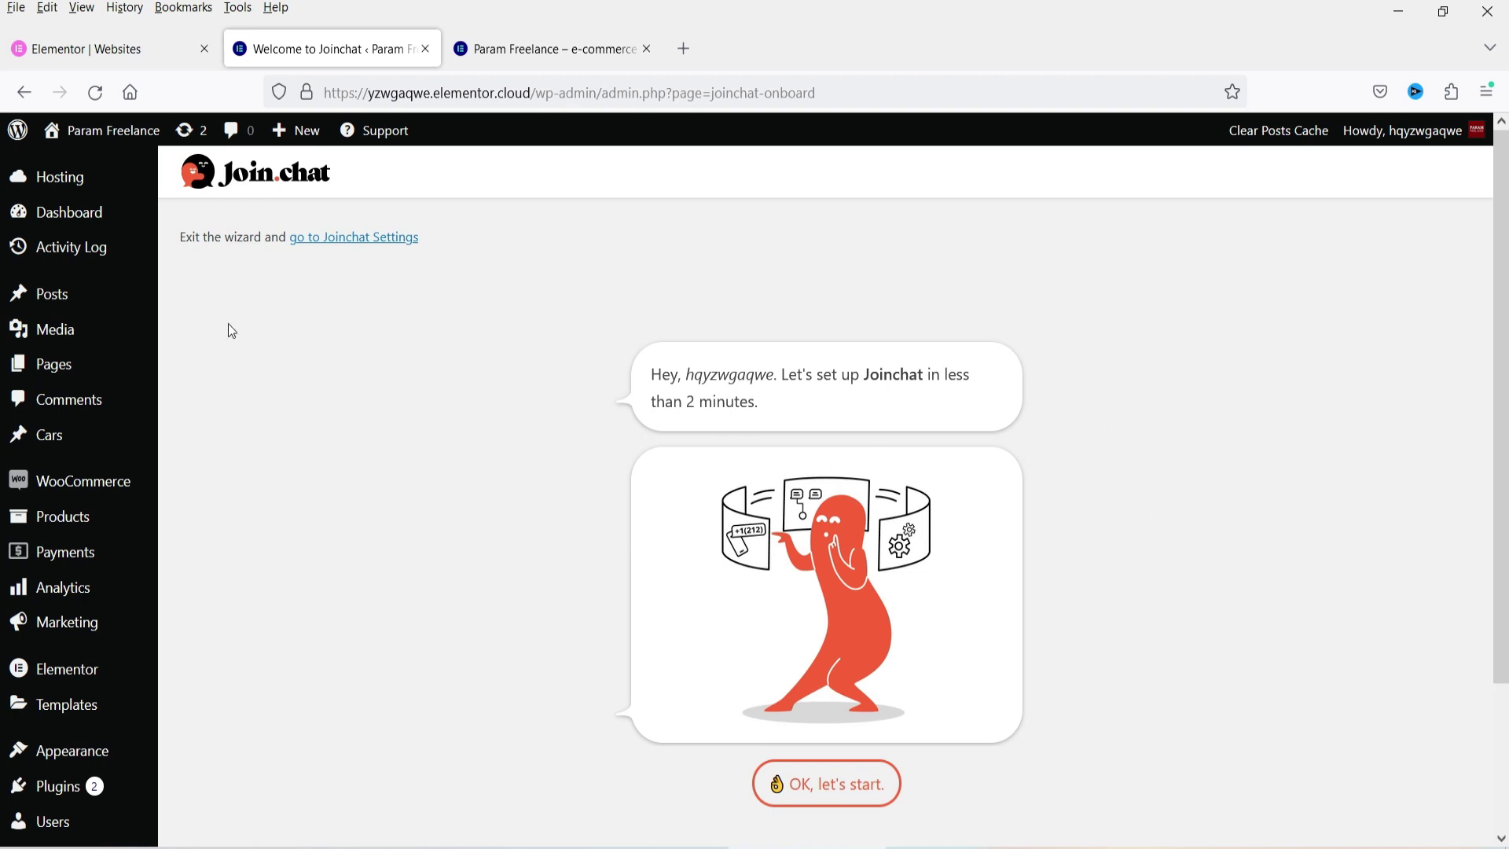
Skip the wizard to Joinchat Settings and enter the business's WhatsApp number in Telephone
left_click(356, 243)
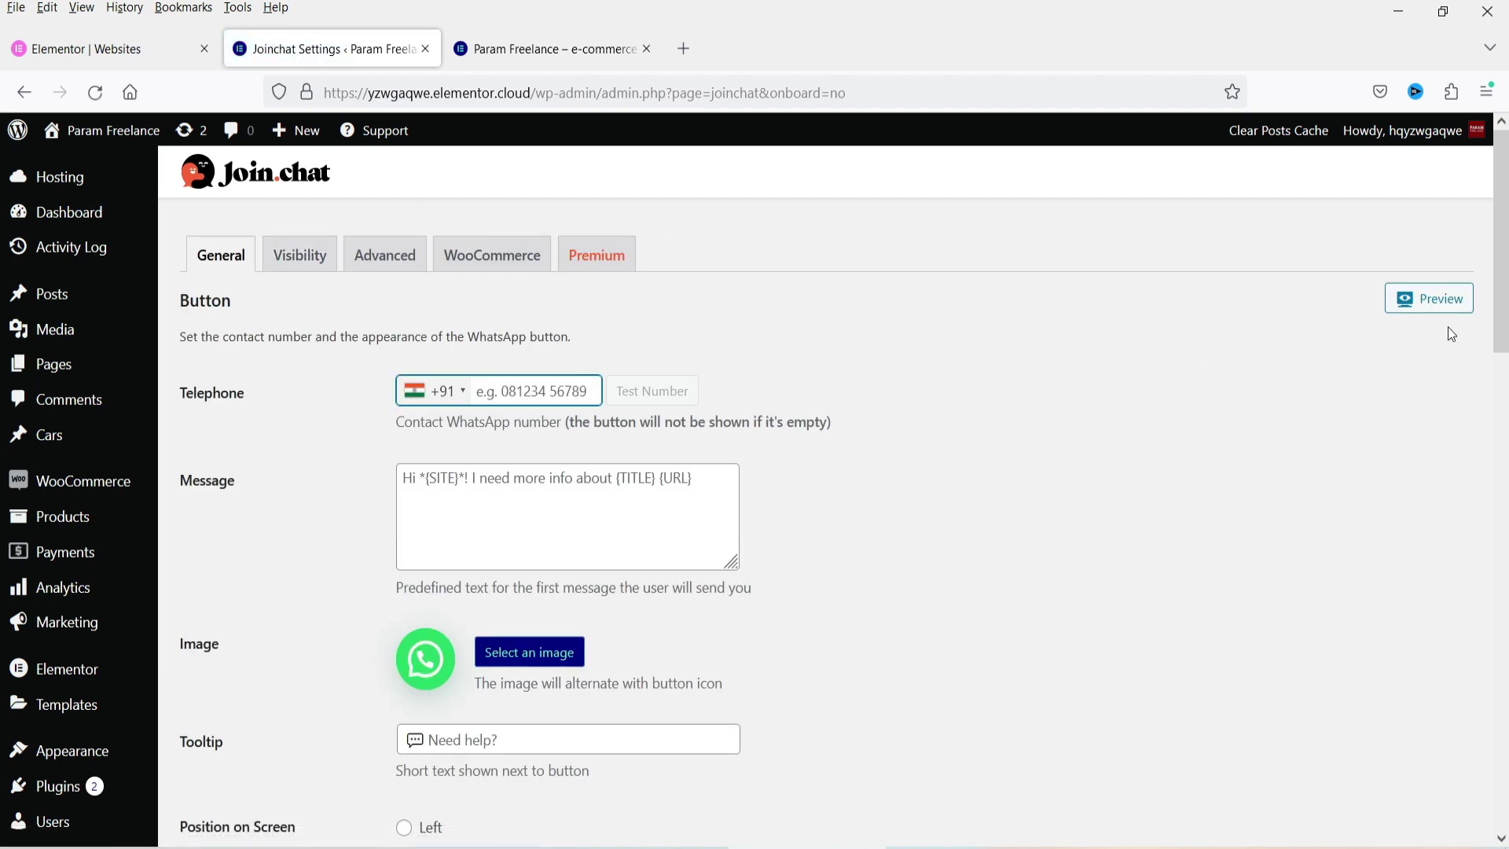
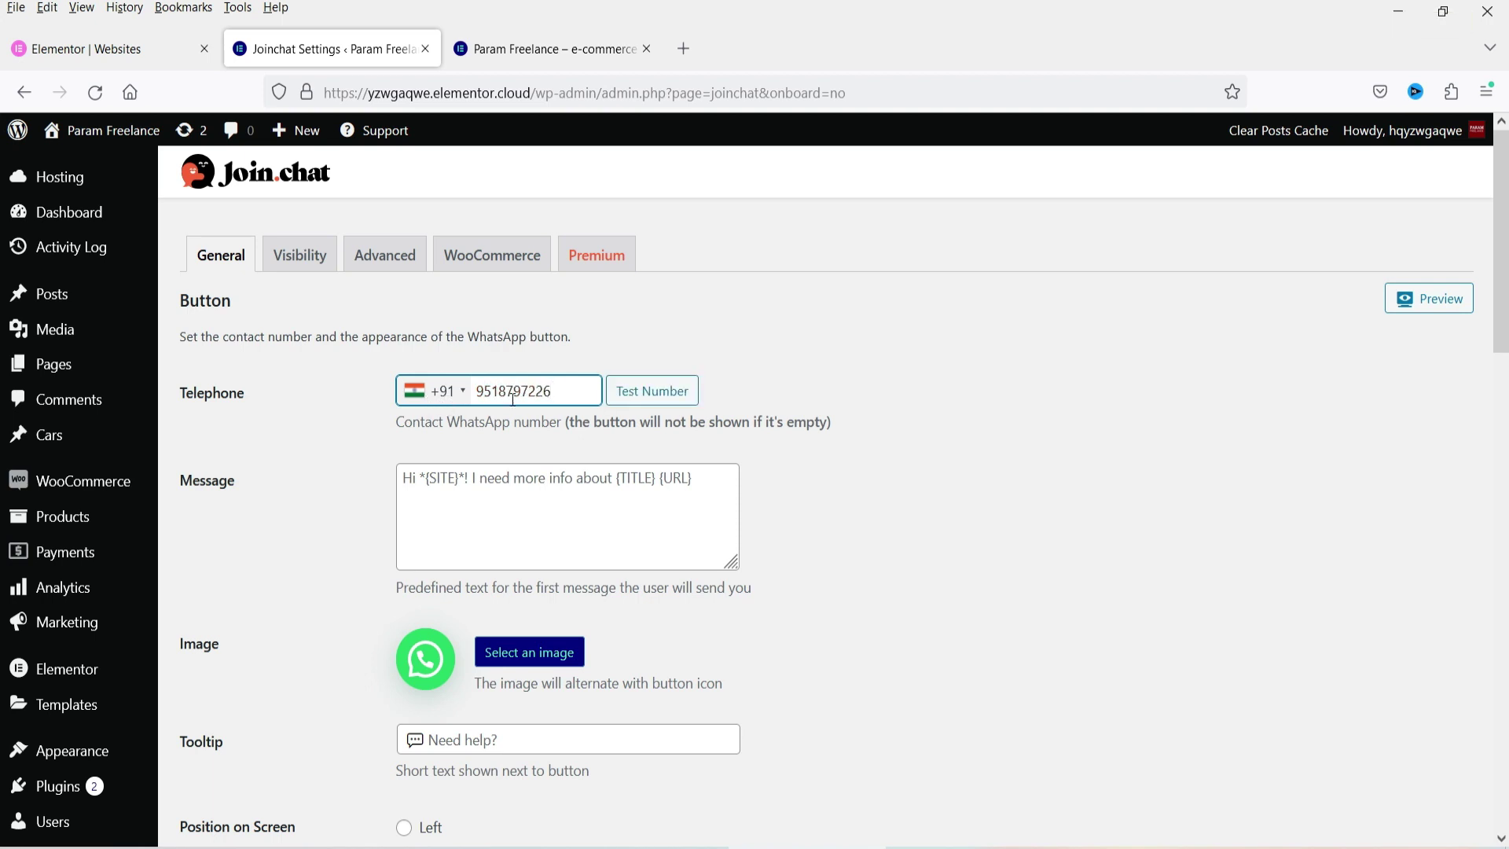
left_click(1027, 470)
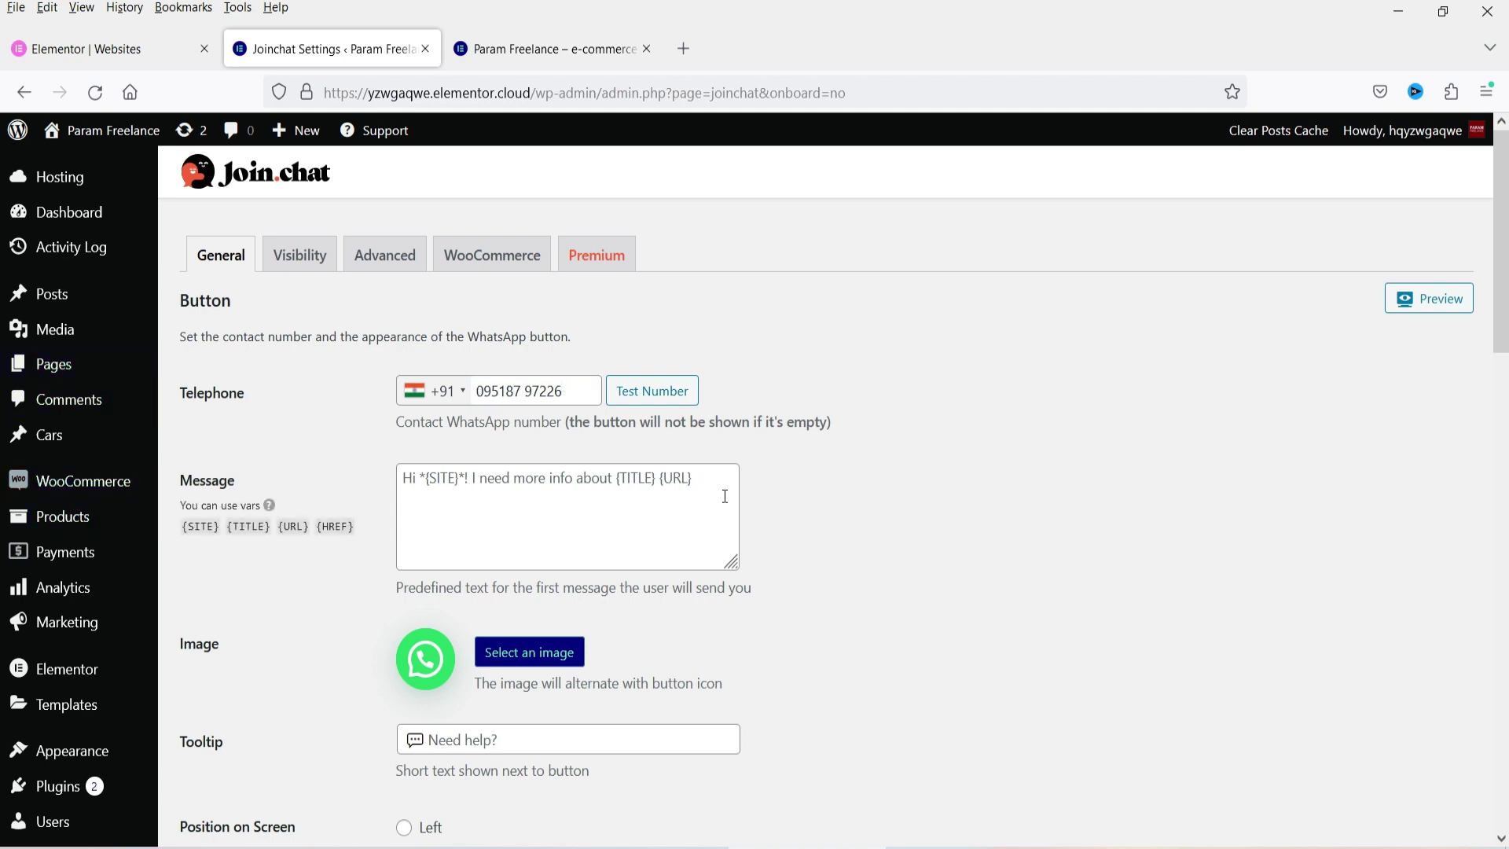
scroll(1194, 491, "down", 4)
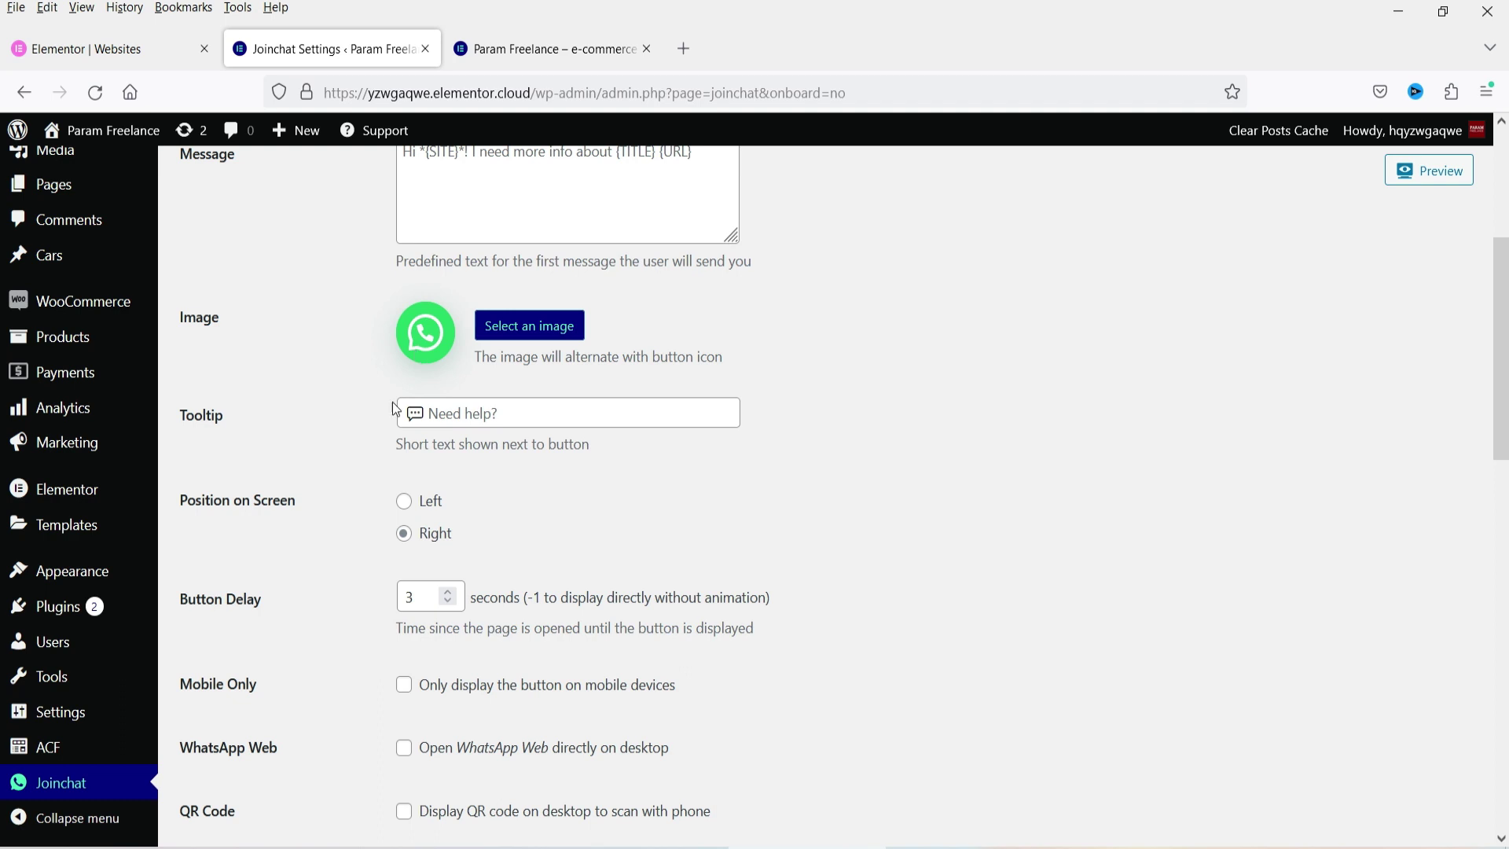
left_click(529, 326)
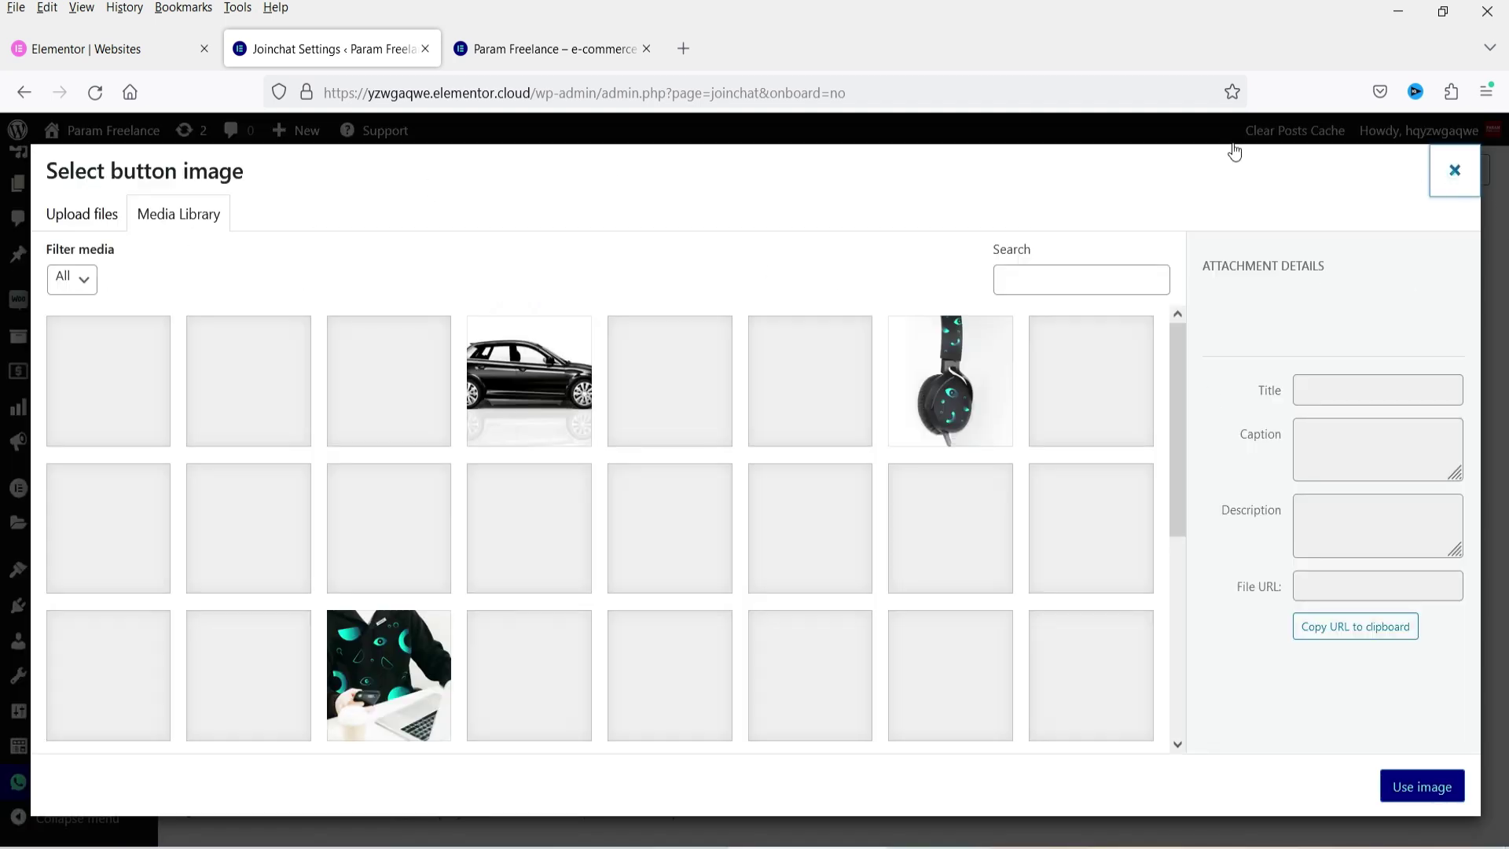
left_click(1455, 169)
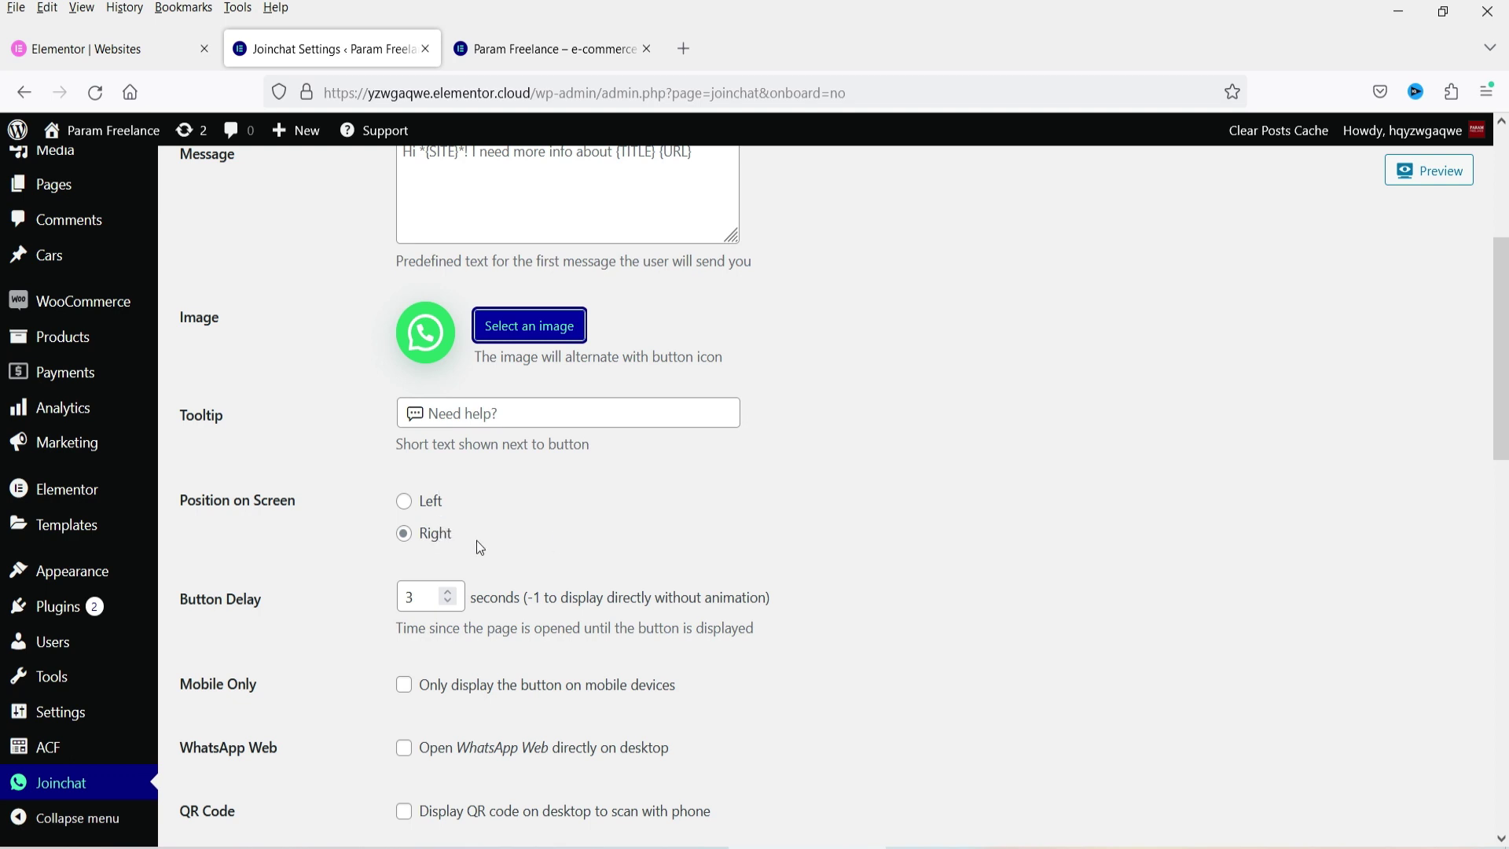
Toggle Mobile Only and WhatsApp Web on and back off, leaving both disabled
scroll(594, 532, "down", 3)
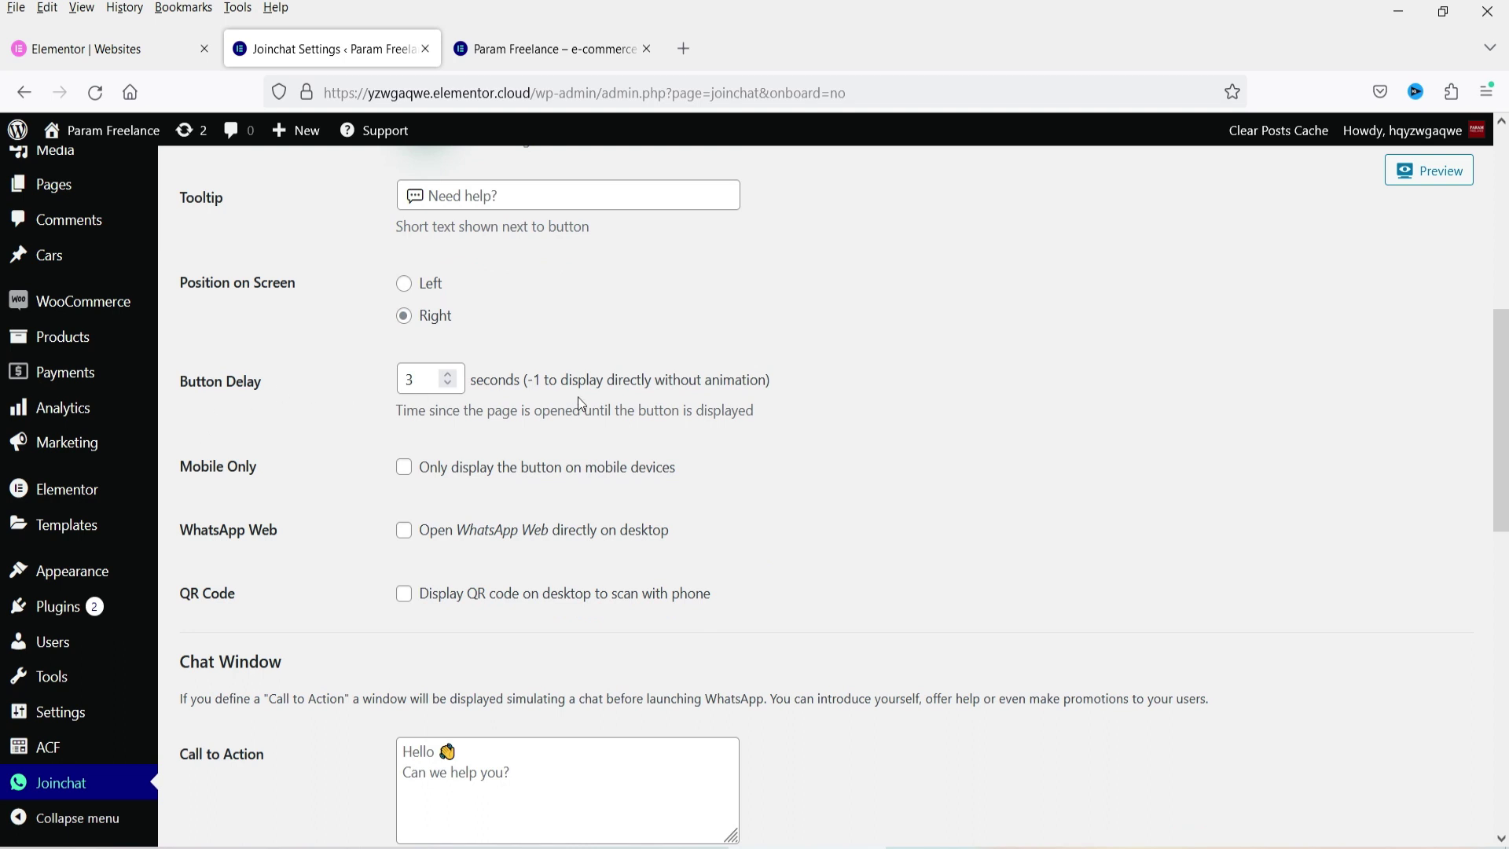
left_click(406, 470)
left_click(405, 470)
left_click(407, 534)
left_click(406, 532)
Leave the Call to Action text unchanged, save the Joinchat settings and return to the storefront
scroll(585, 497, "down", 4)
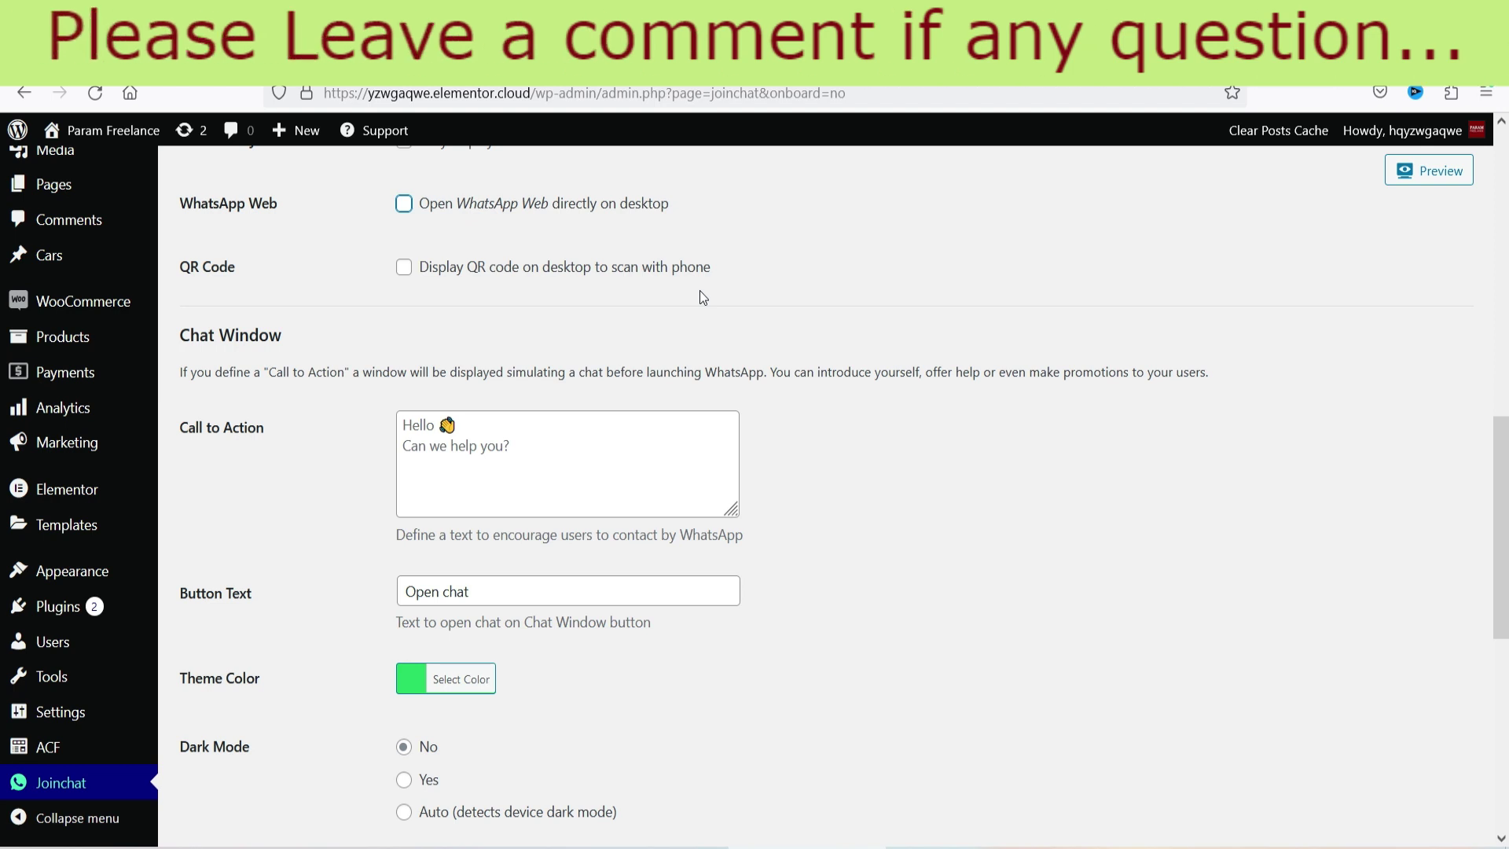
left_click(566, 470)
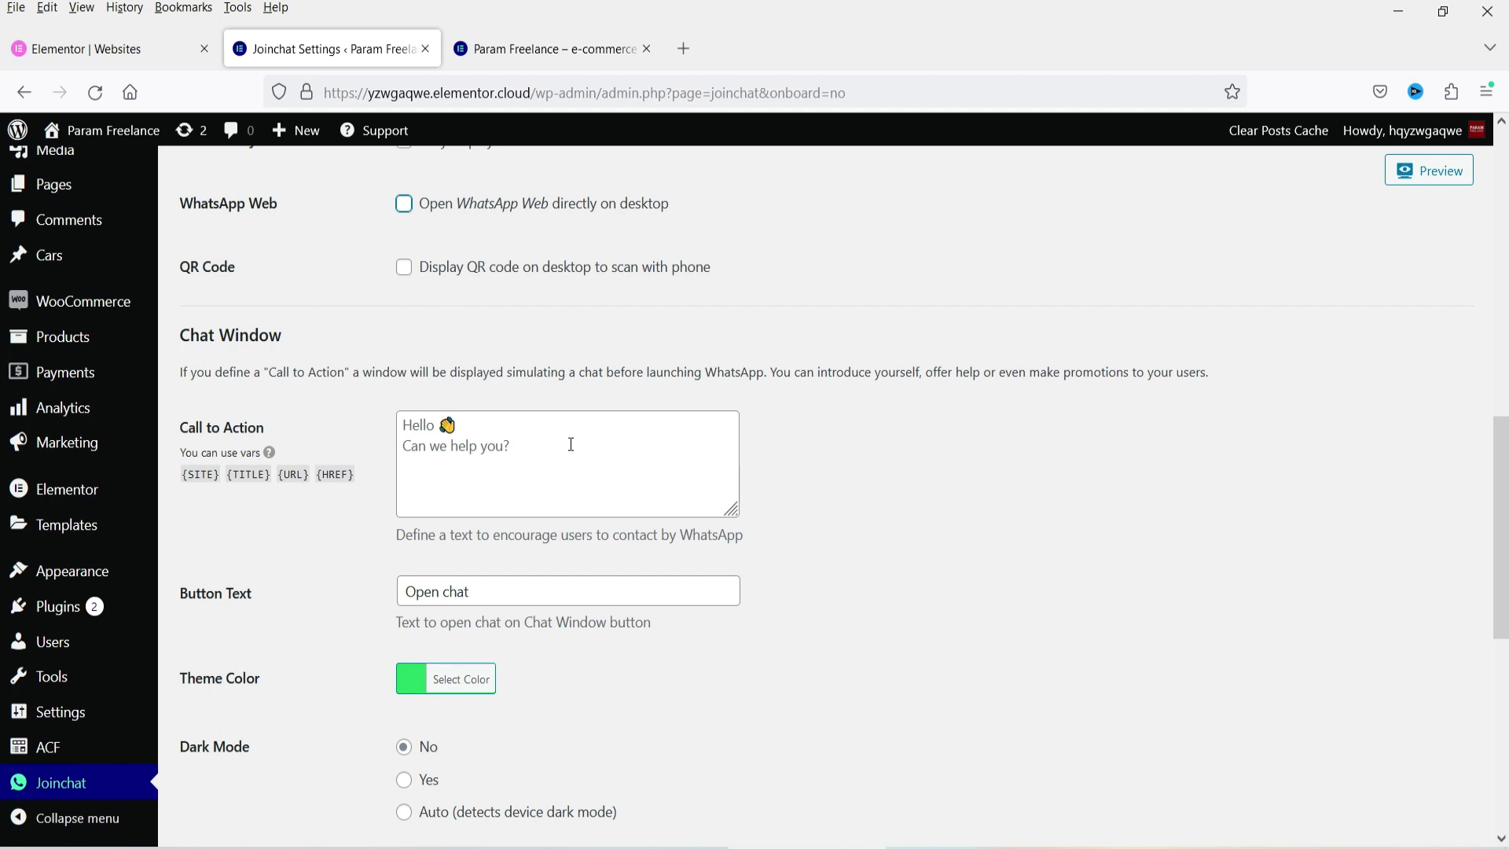
scroll(802, 454, "down", 1)
left_click(801, 454)
scroll(837, 440, "down", 2)
scroll(837, 437, "down", 5)
left_click(251, 751)
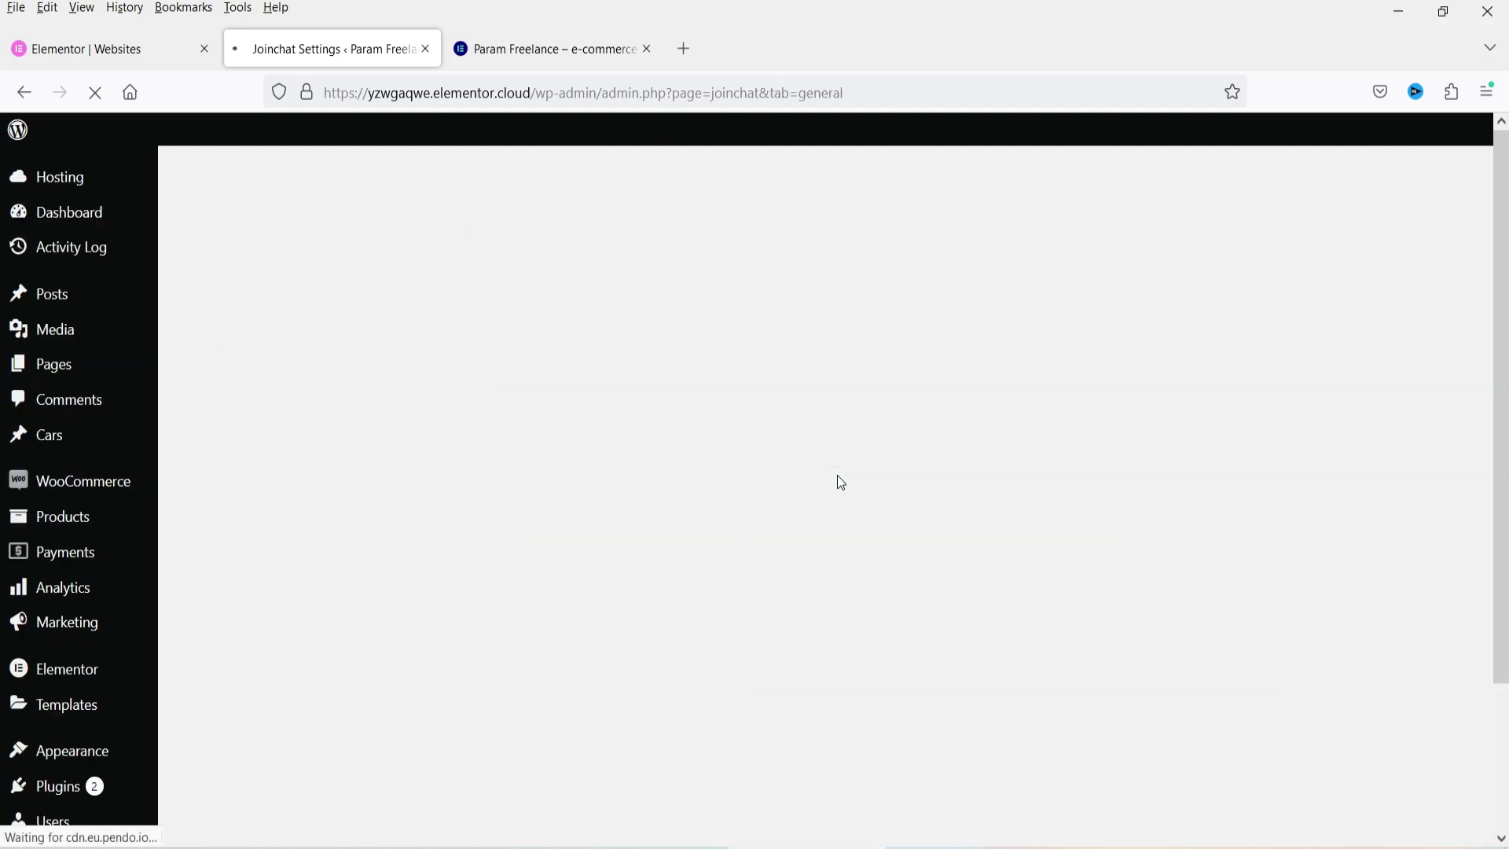
left_click(525, 51)
Reload the storefront and click the green WhatsApp button at the bottom right
left_click(95, 92)
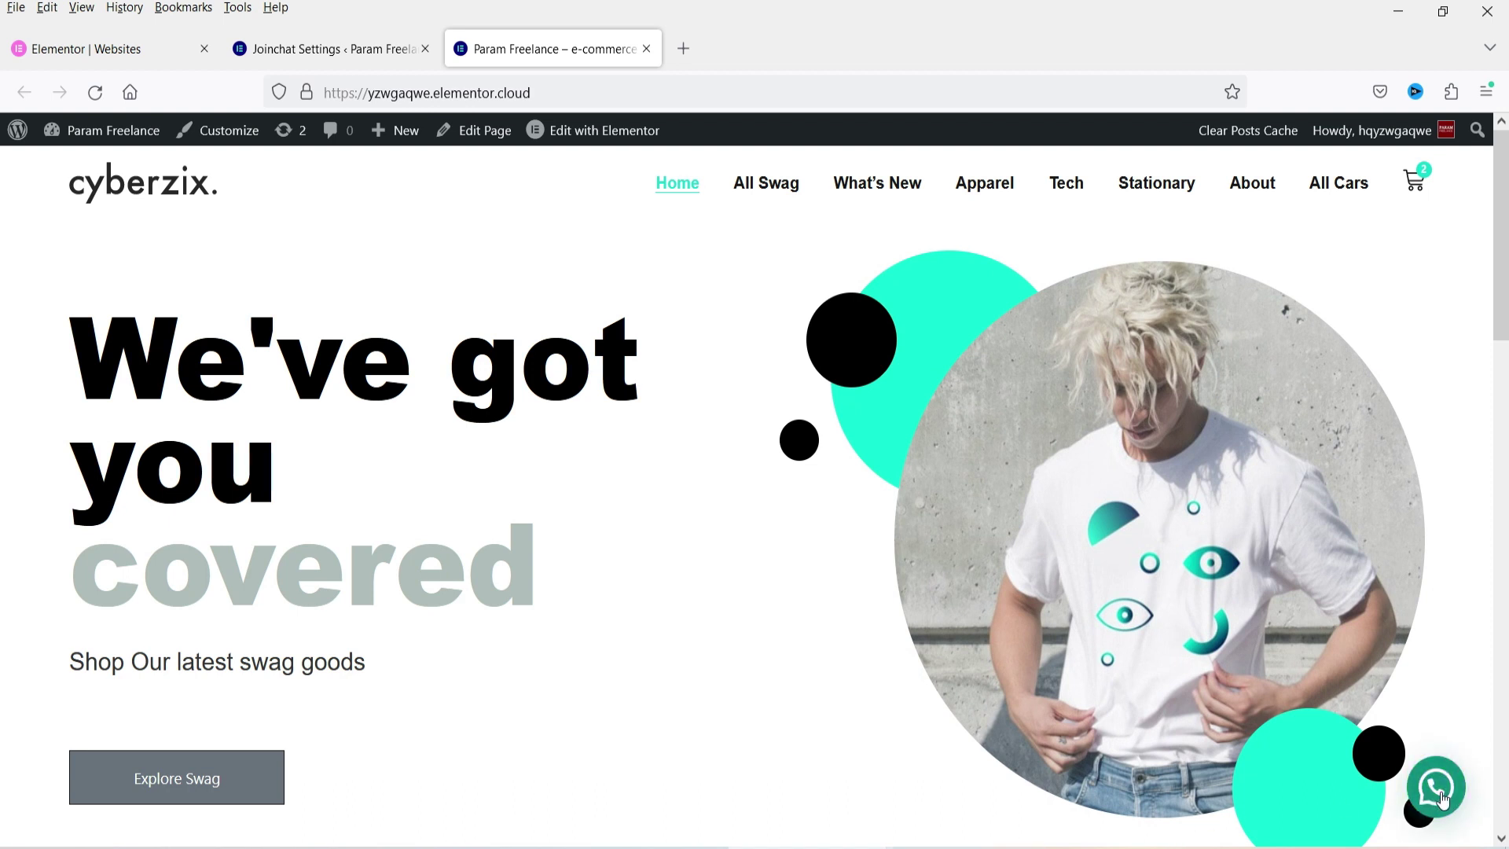
left_click(1442, 798)
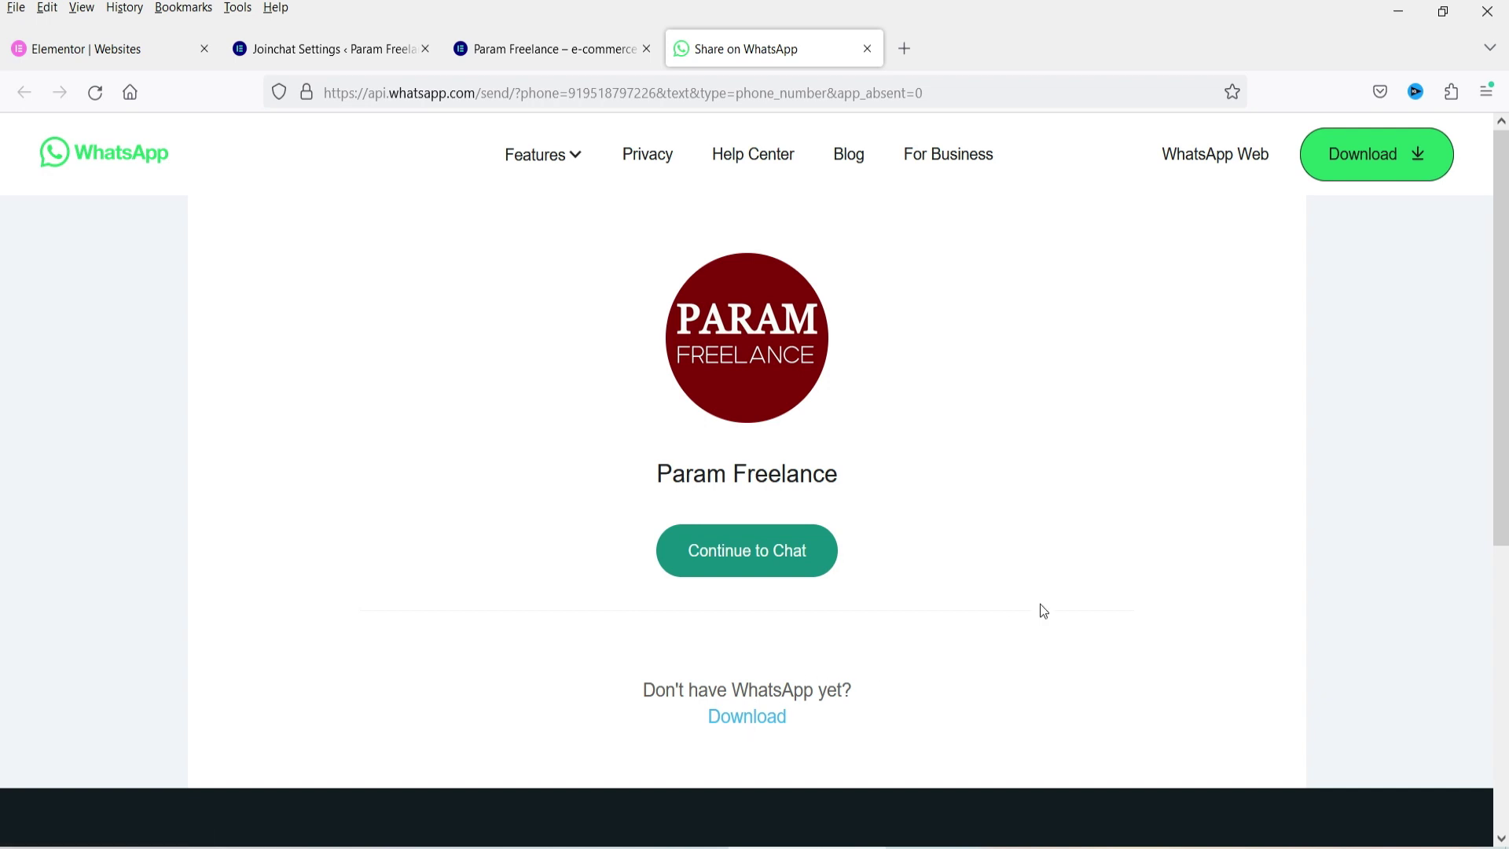
Continue to the Param Freelance chat and open it in WhatsApp Web
left_click(766, 561)
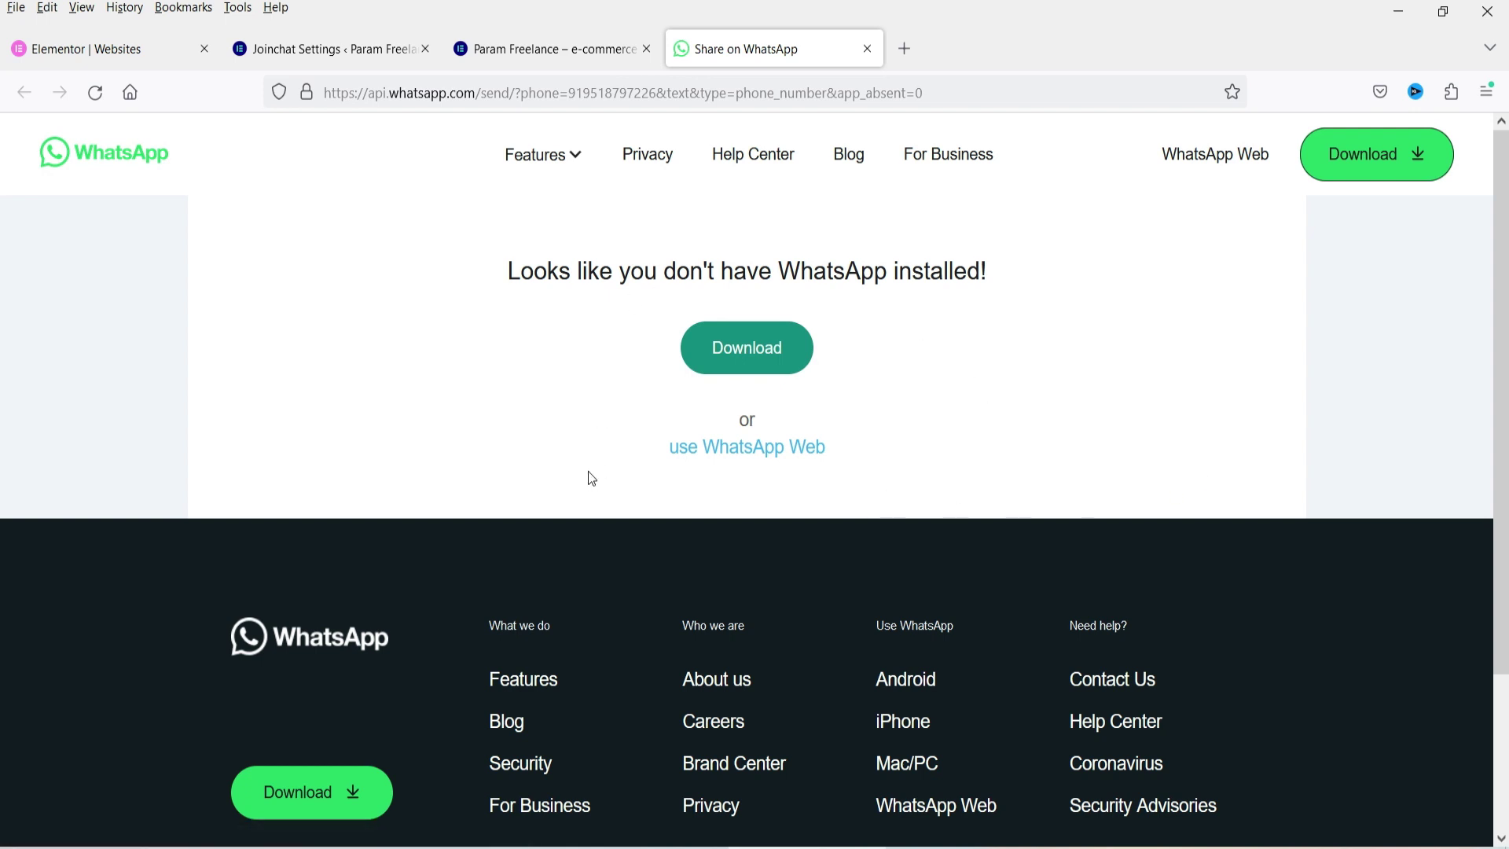
left_click(784, 437)
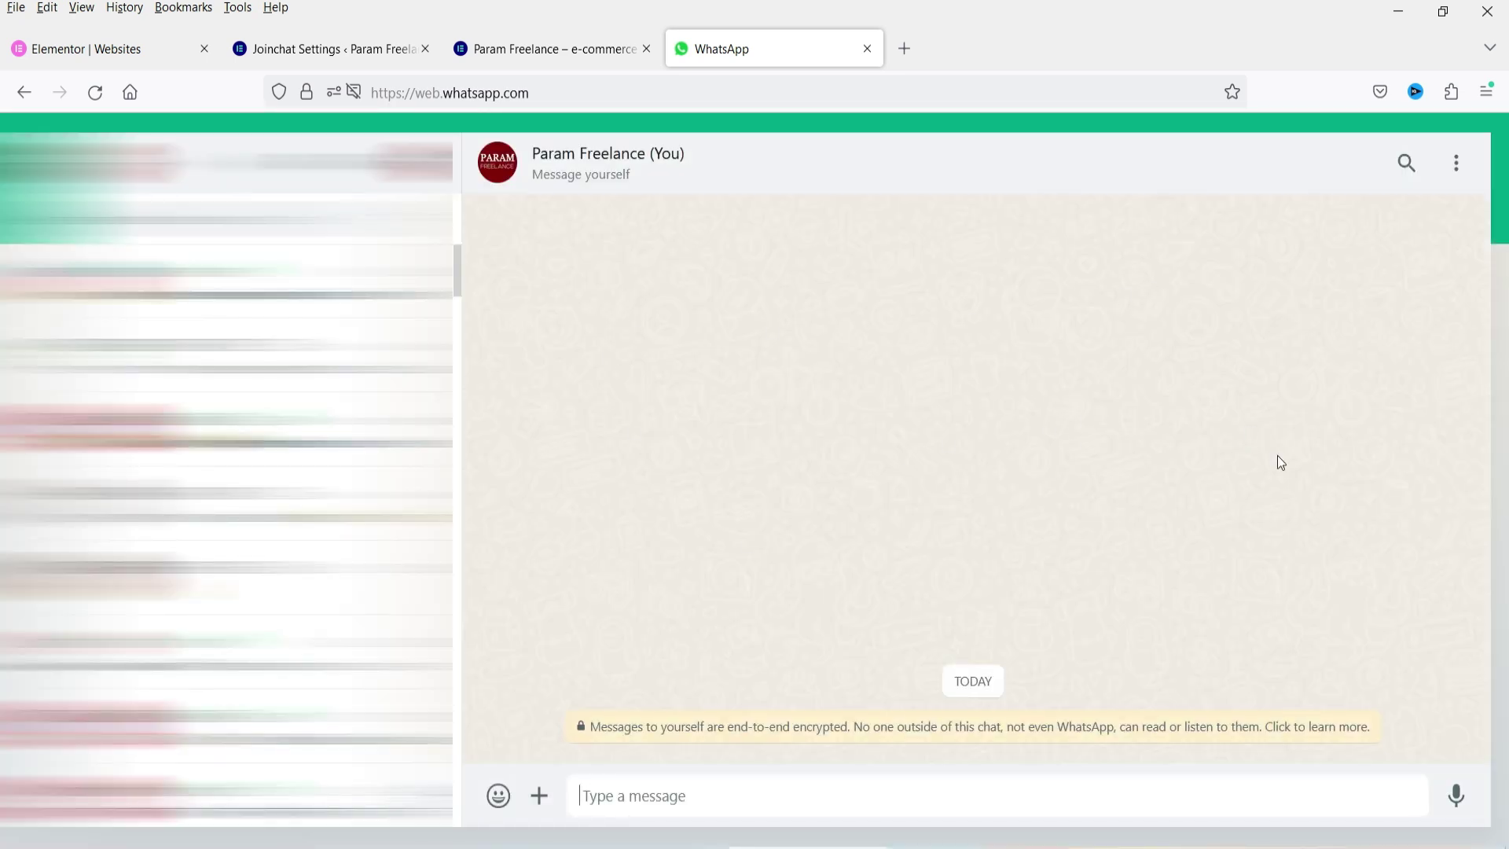
left_click(523, 48)
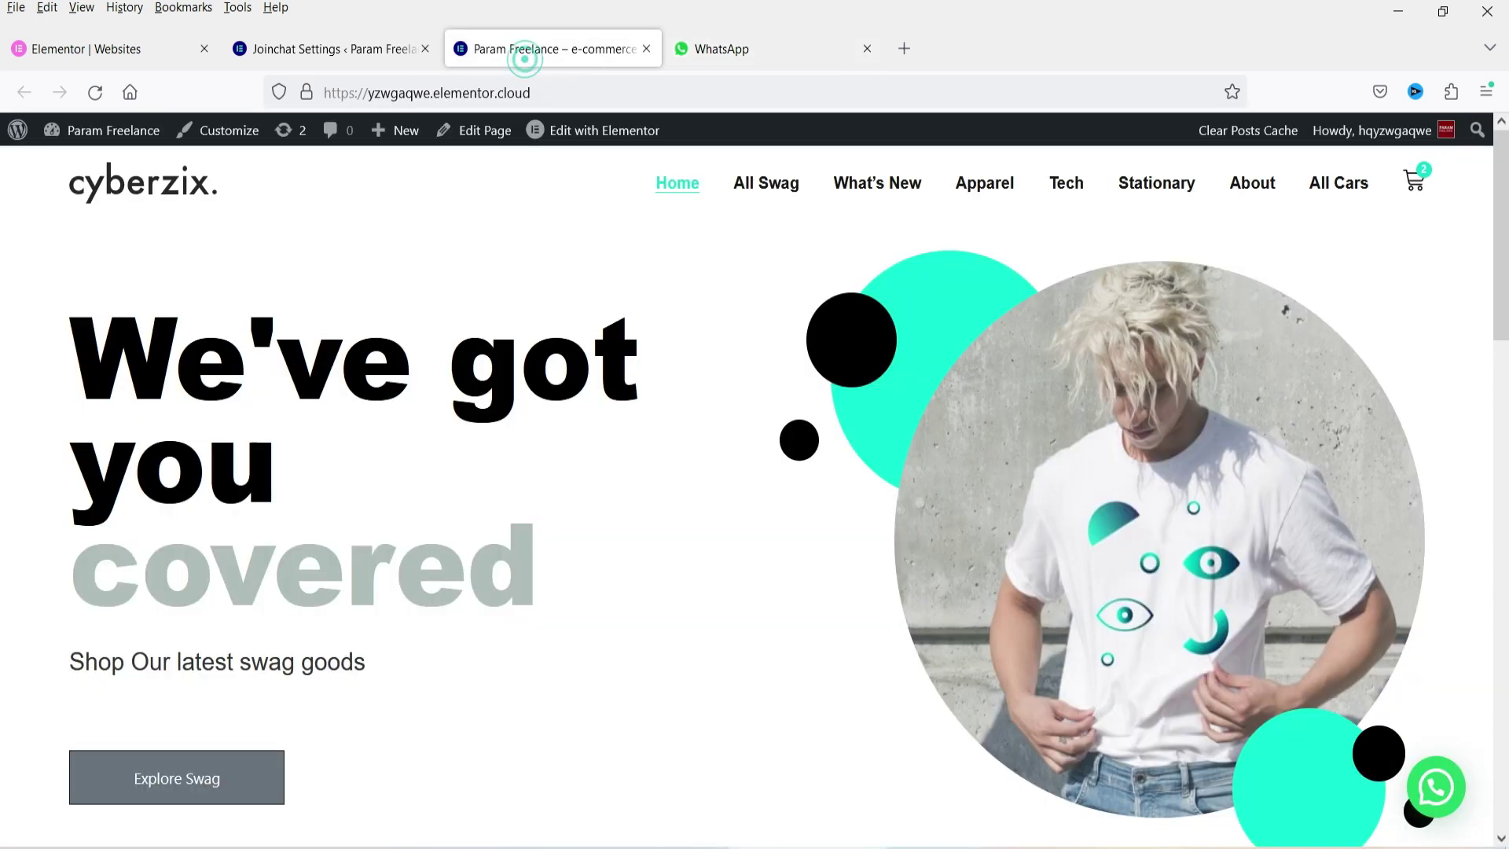
left_click(738, 50)
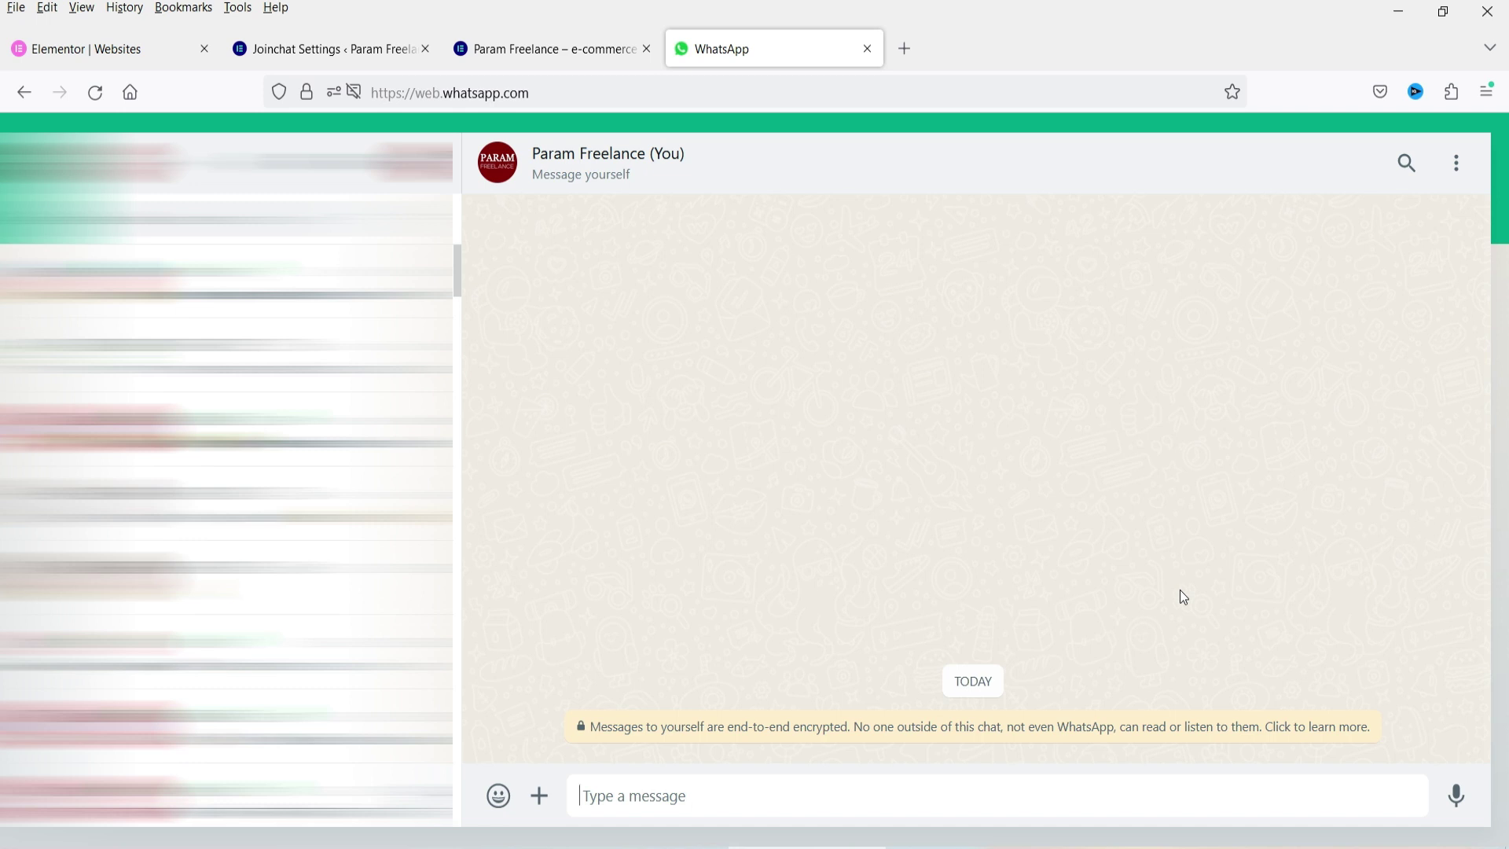
Test the storefront chat button again, close the share tab, and return to Joinchat Settings
left_click(540, 52)
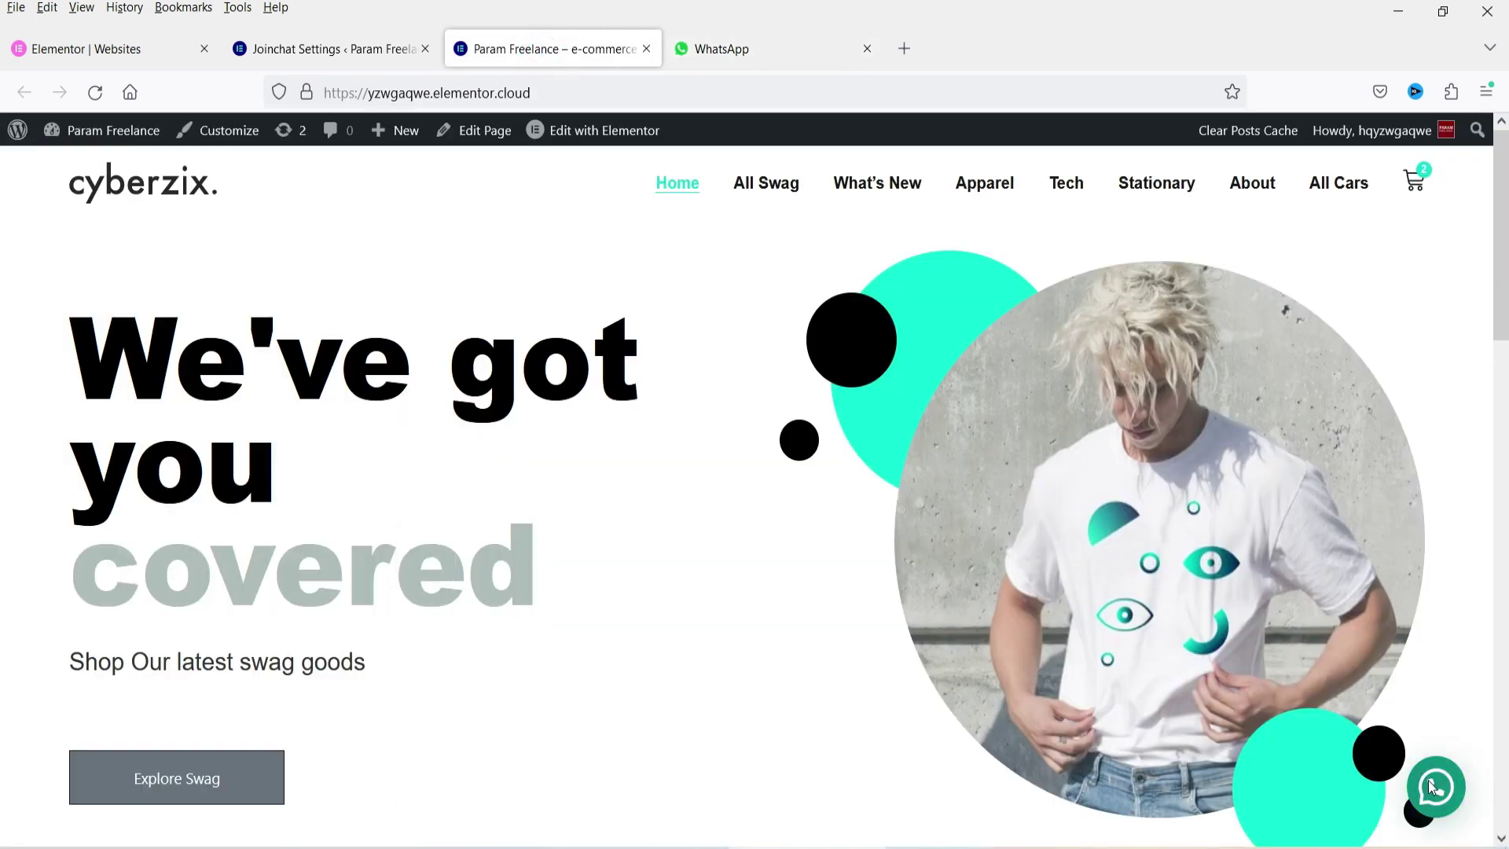
left_click(1427, 782)
left_click(867, 49)
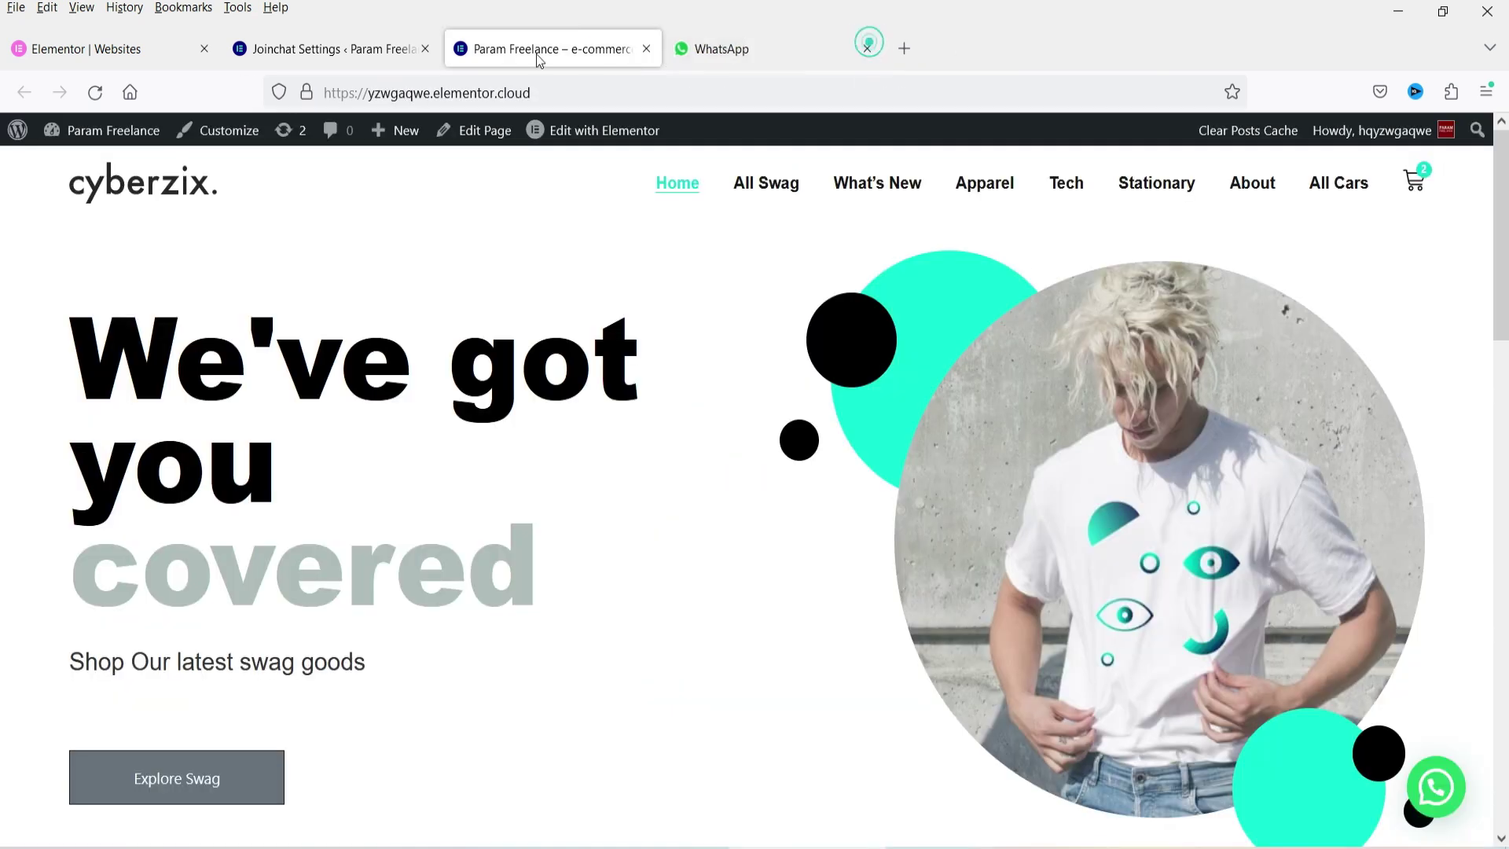
left_click(346, 46)
scroll(814, 529, "down", 2)
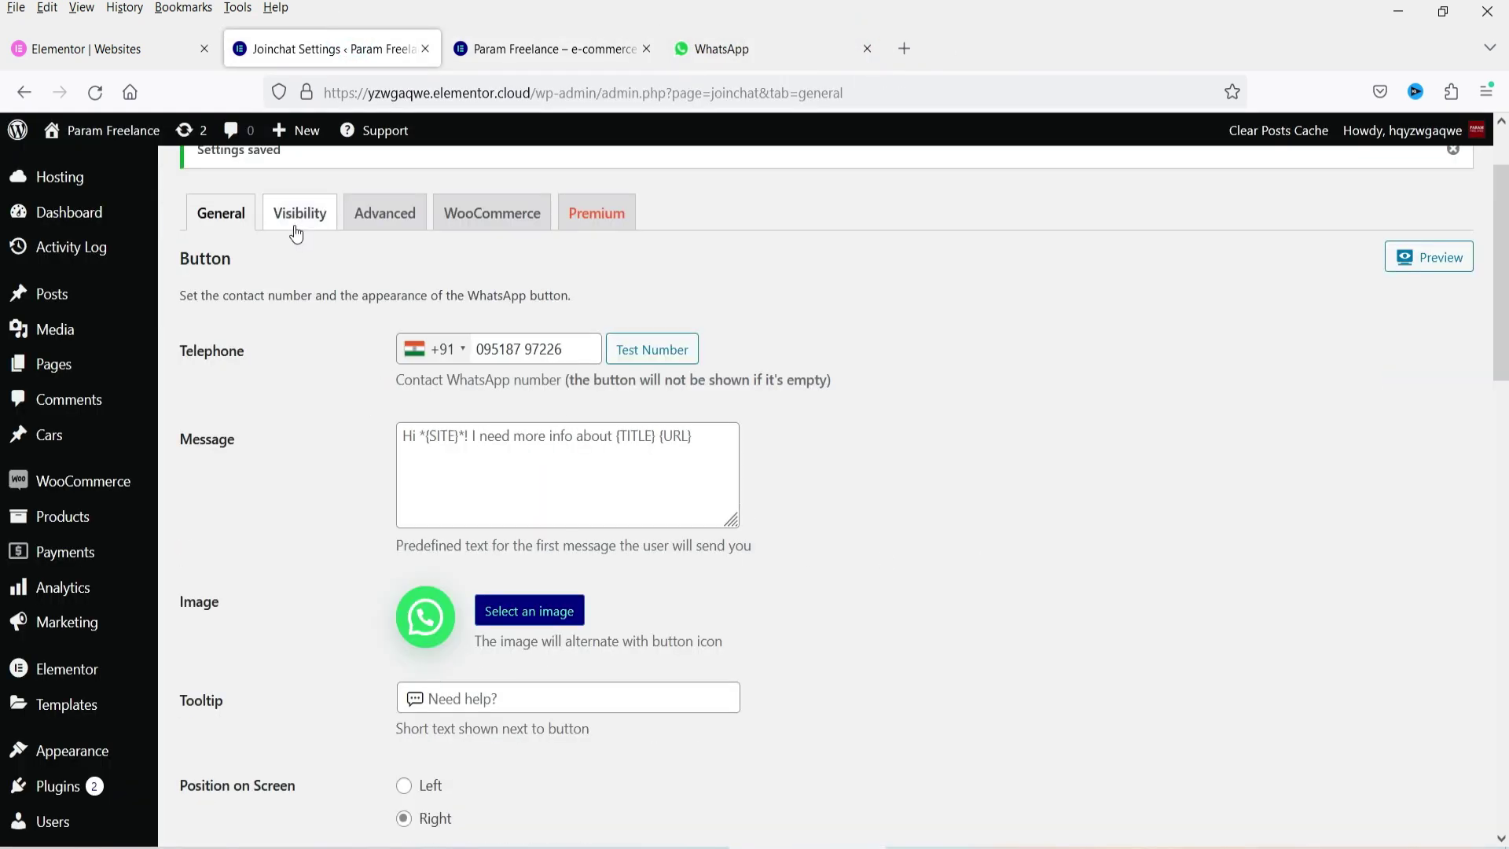
Toggle Visibility's Global setting off and back to show, then view the Advanced and WooCommerce tabs
left_click(299, 213)
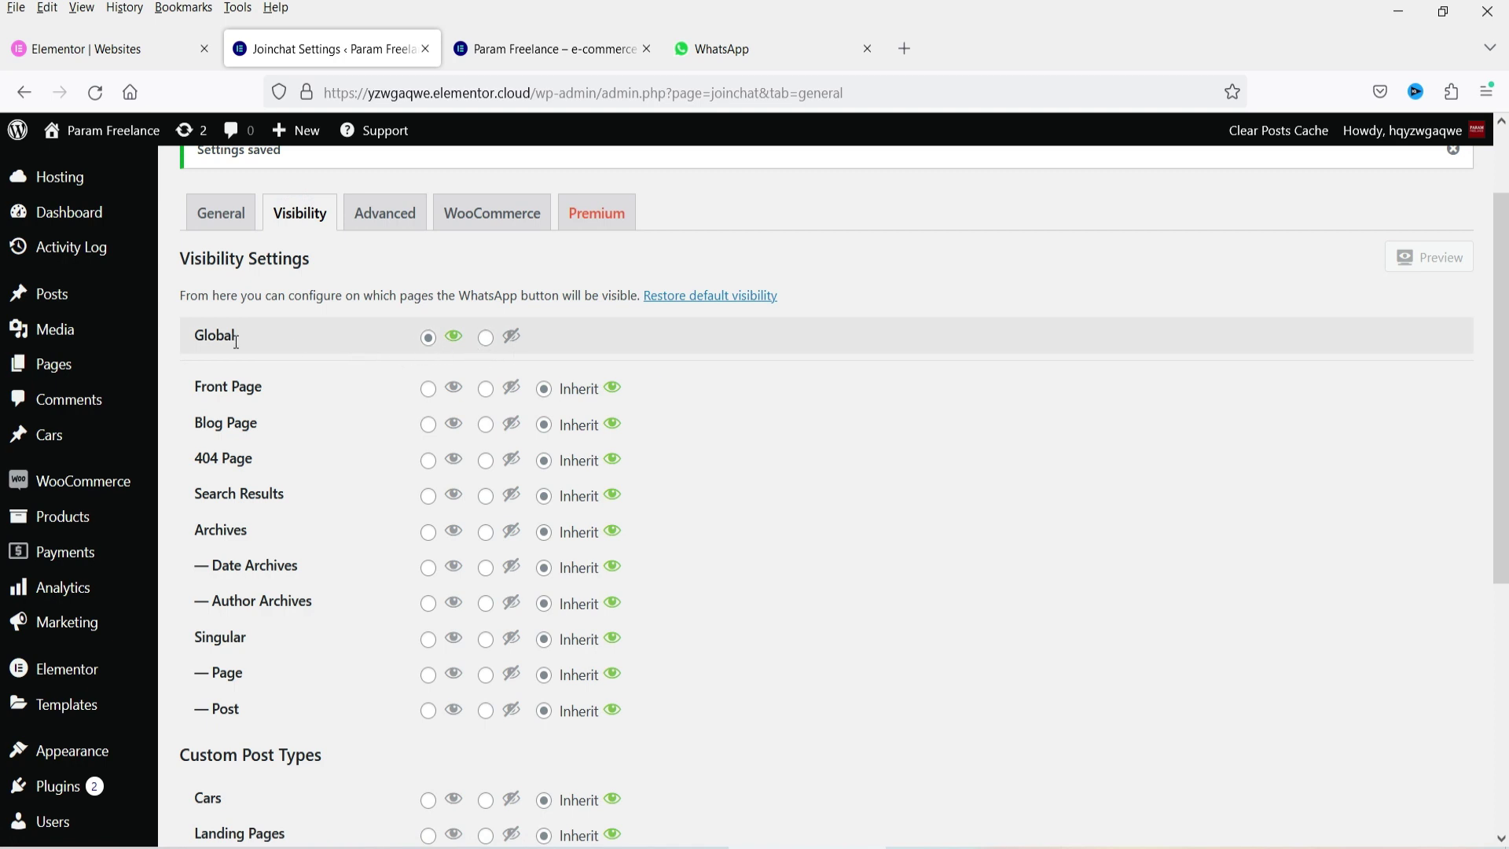
left_click(486, 339)
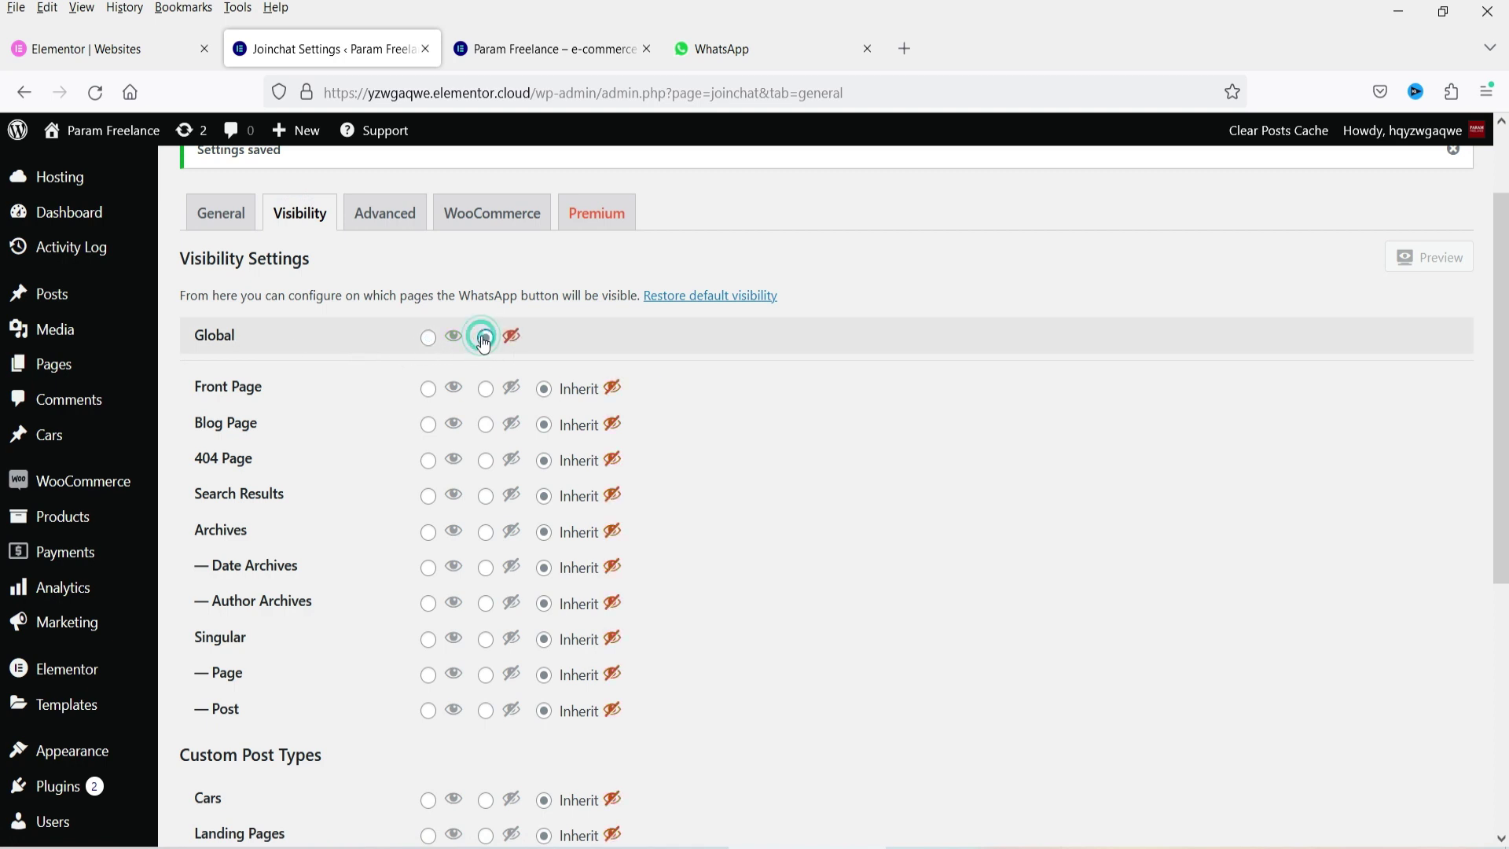
left_click(429, 339)
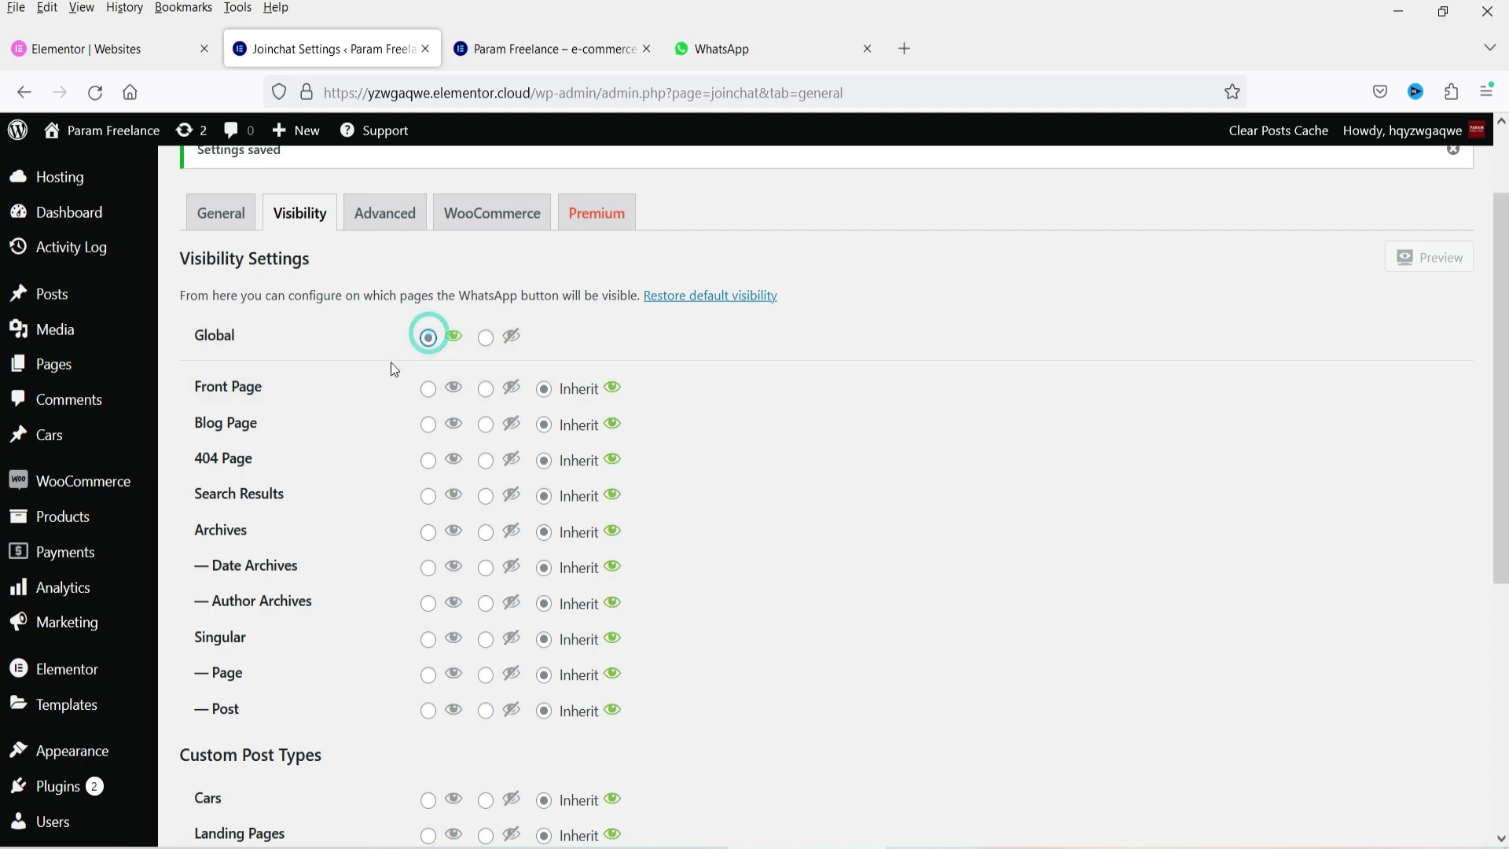
scroll(595, 439, "down", 5)
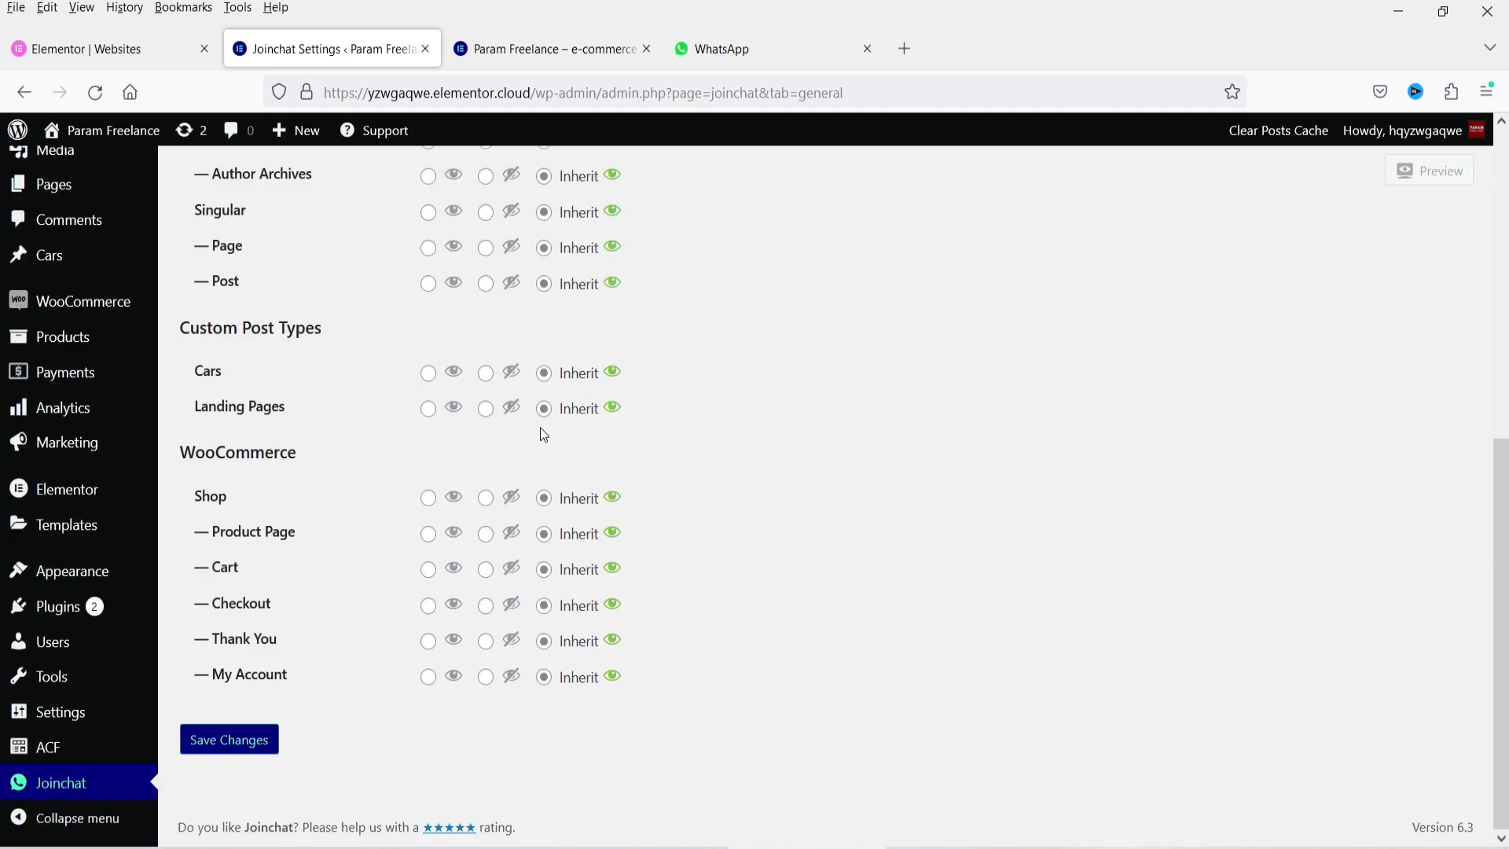
scroll(367, 544, "up", 3)
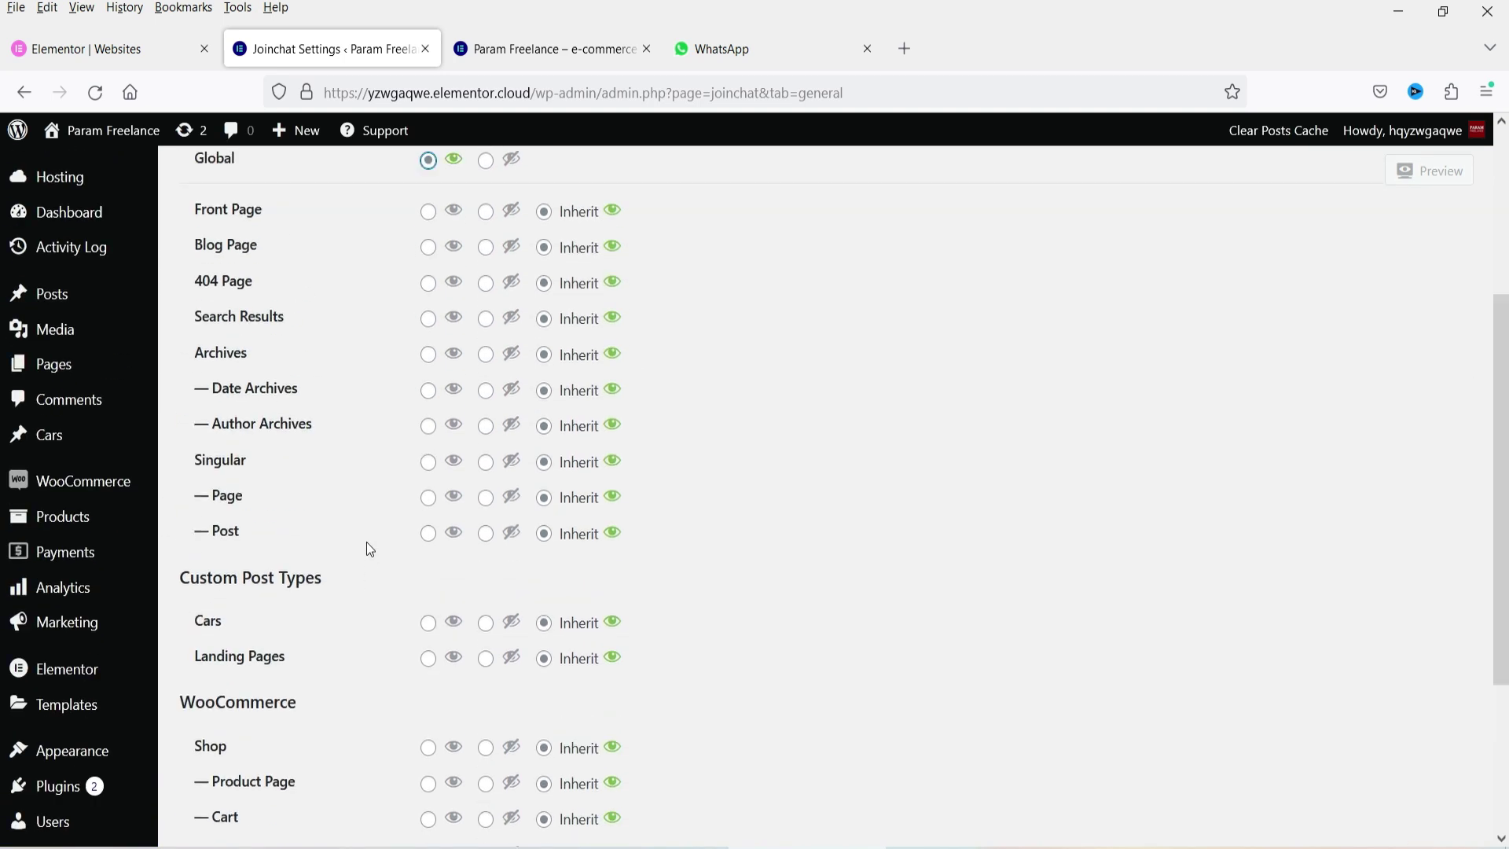
scroll(366, 541, "up", 3)
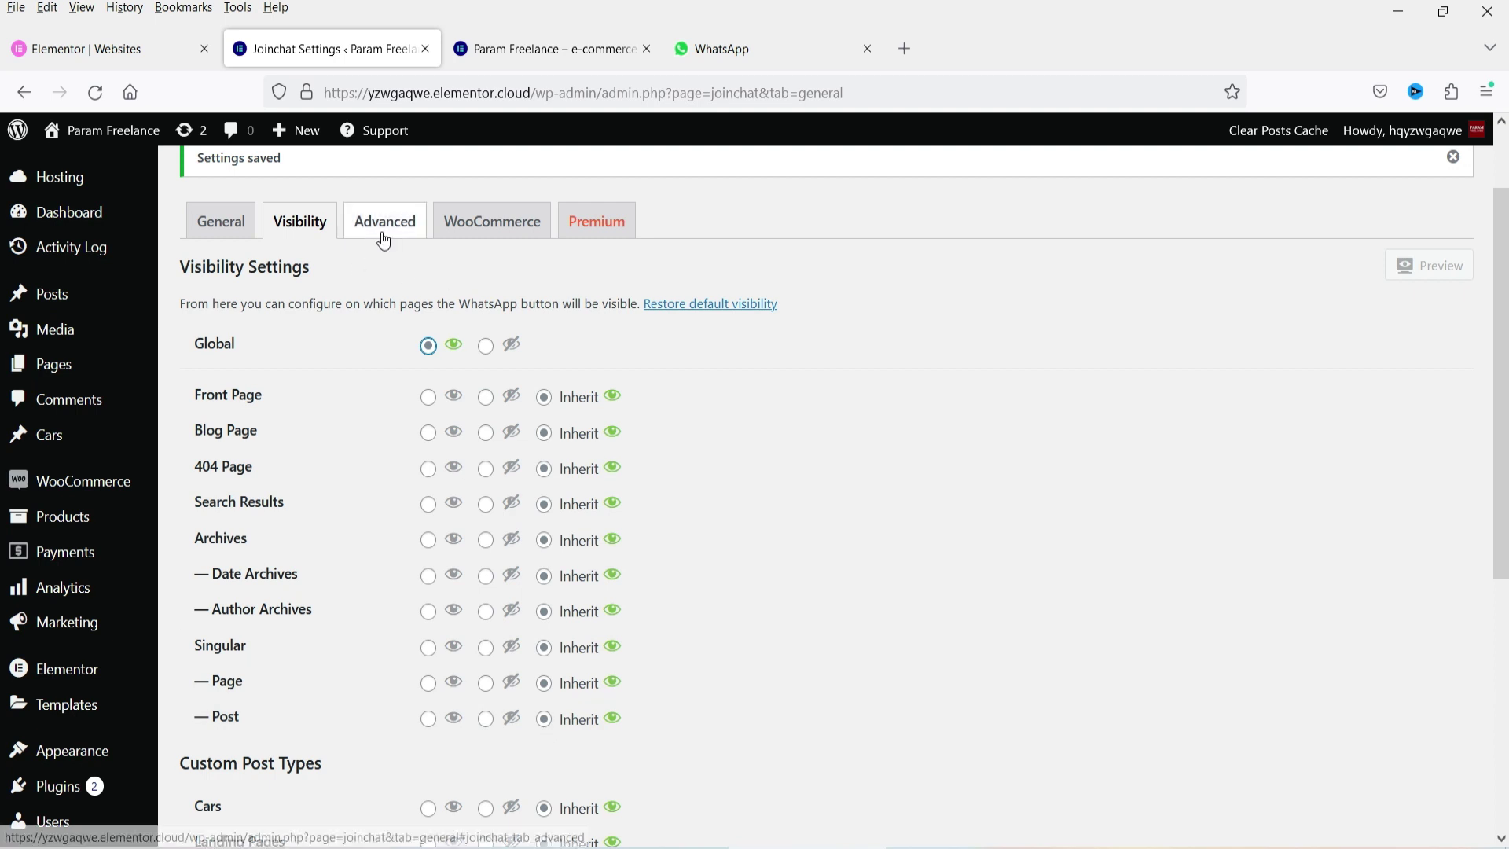
left_click(384, 228)
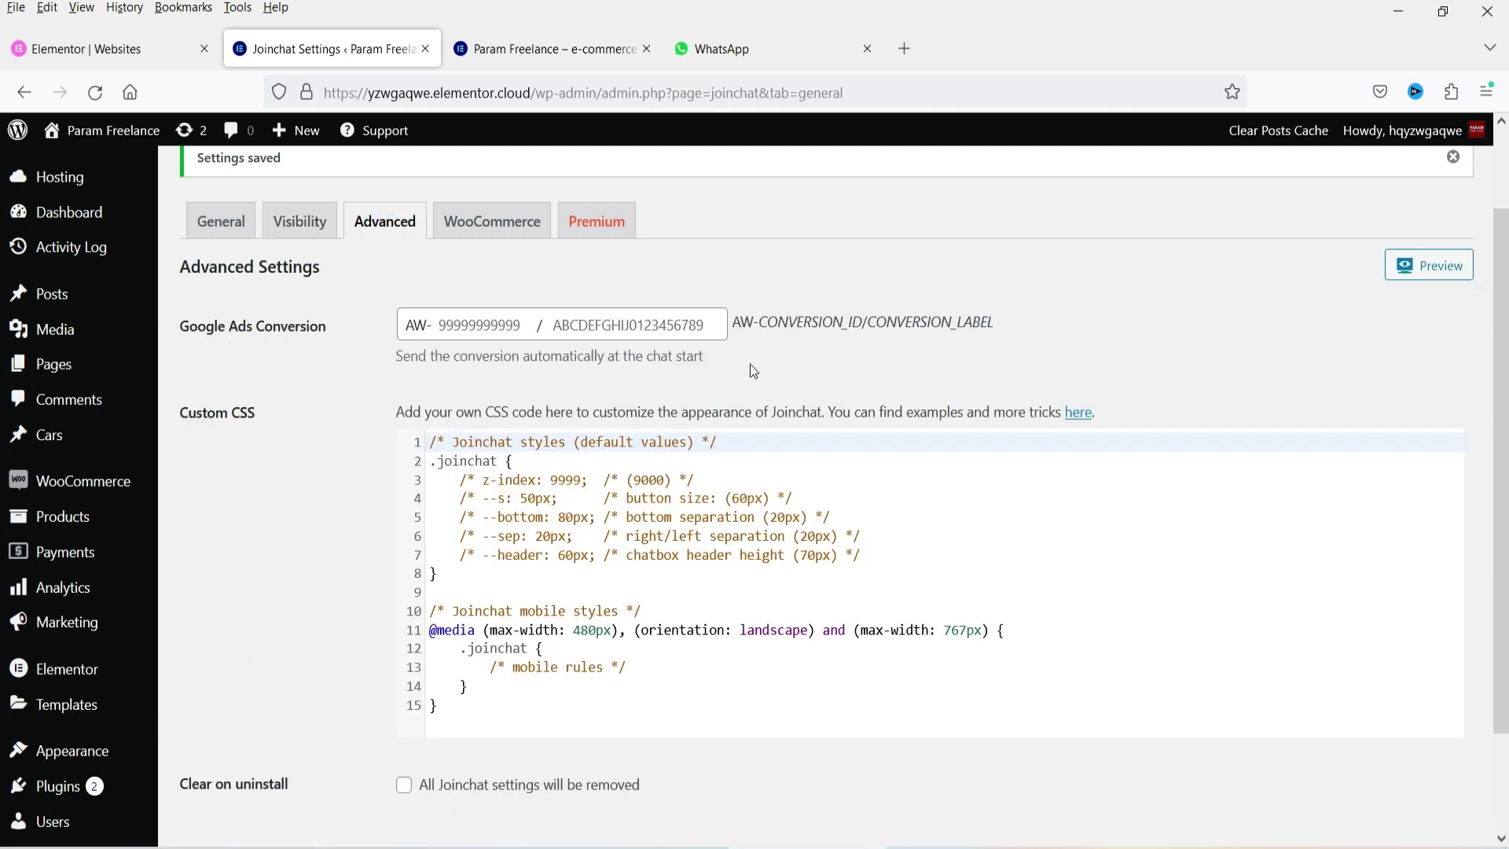
left_click(463, 224)
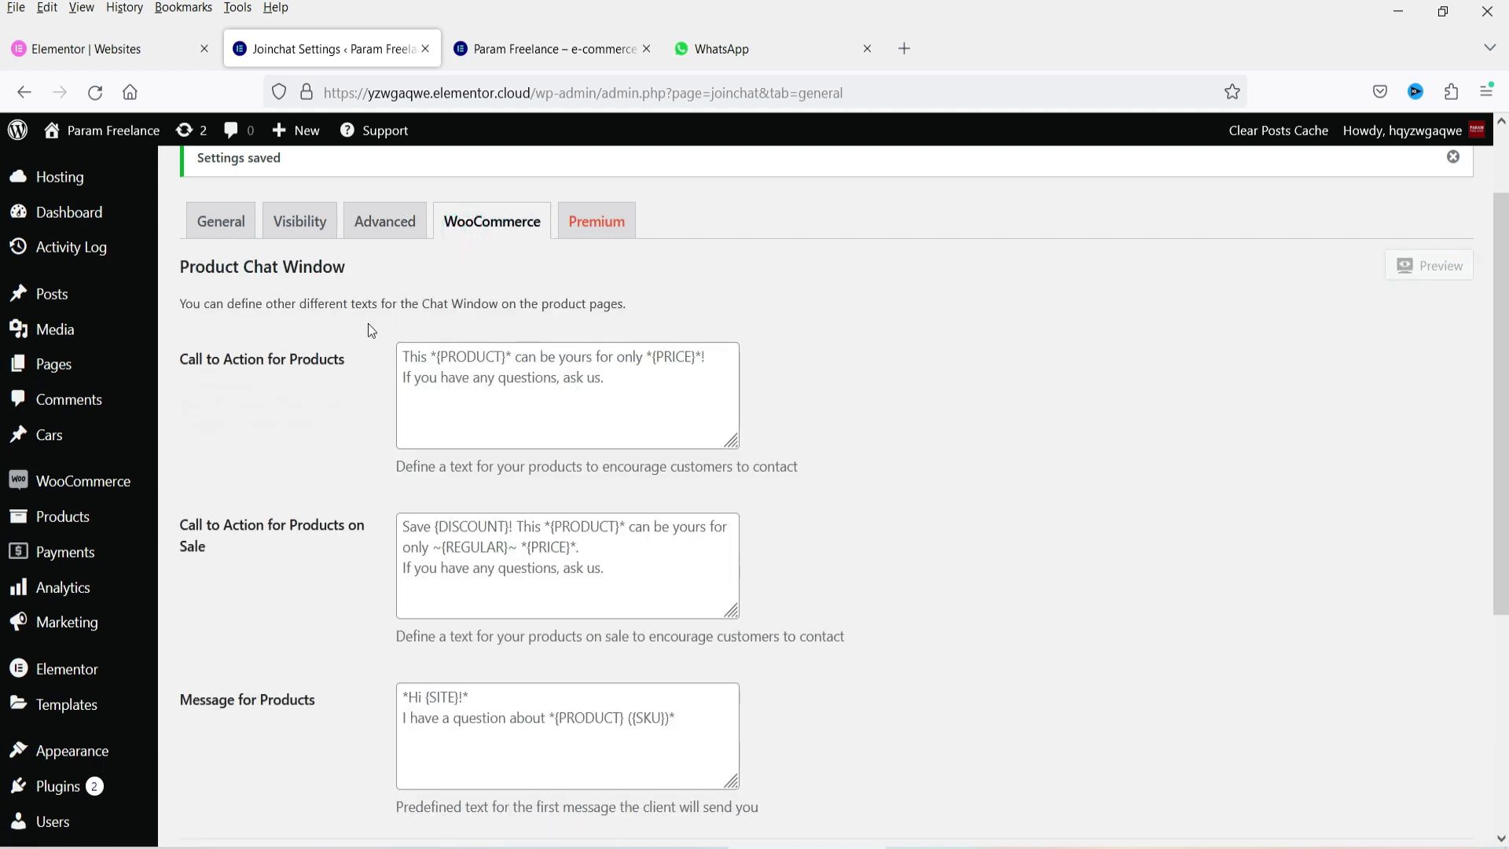
Set the product Button Position to 'After title', keeping 'Ask for More Info', and save
left_click_drag(201, 304, 336, 305)
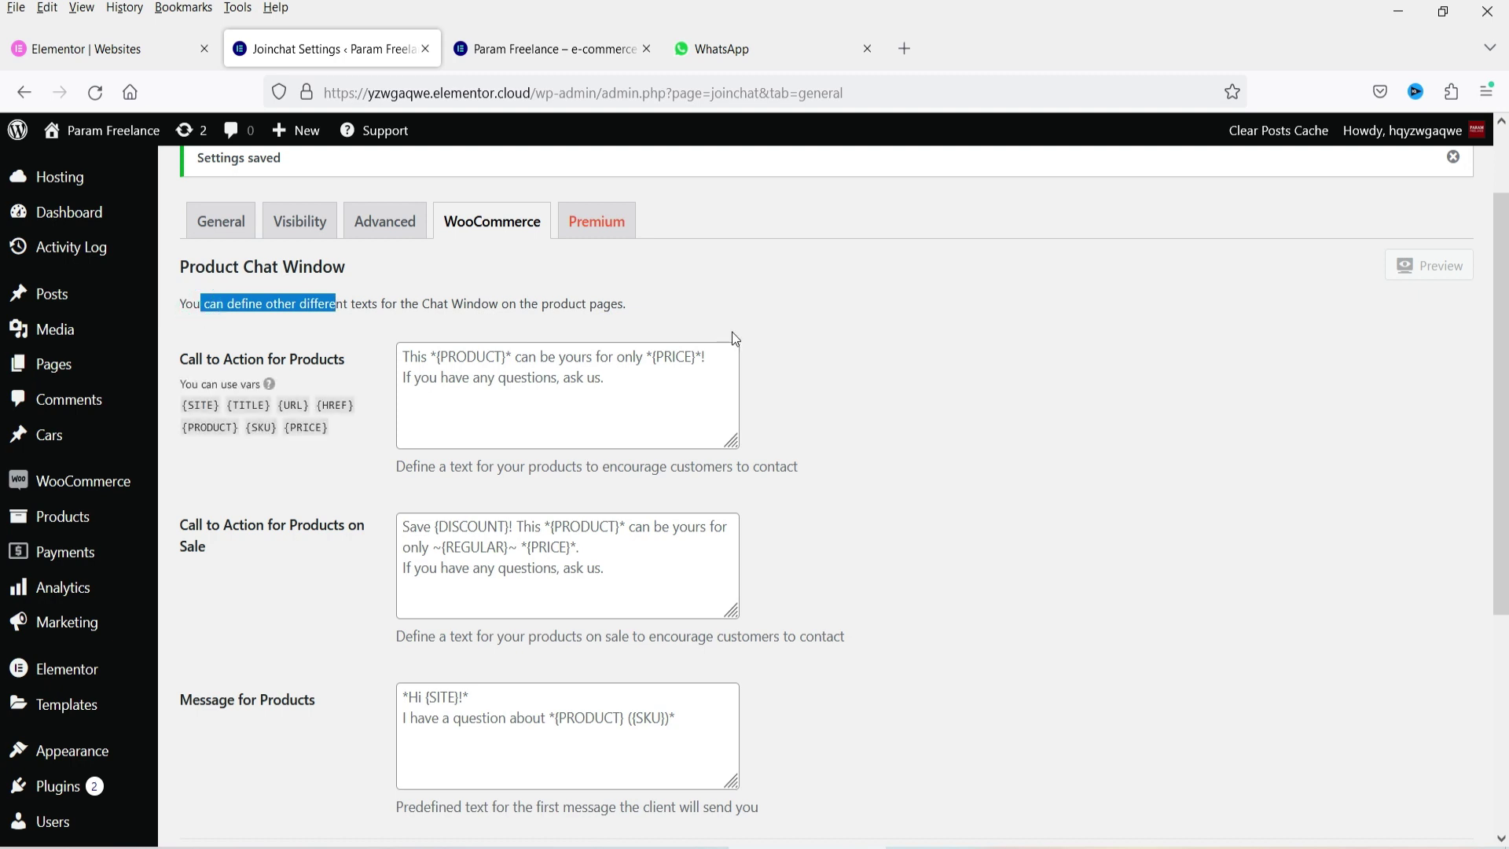
left_click(701, 317)
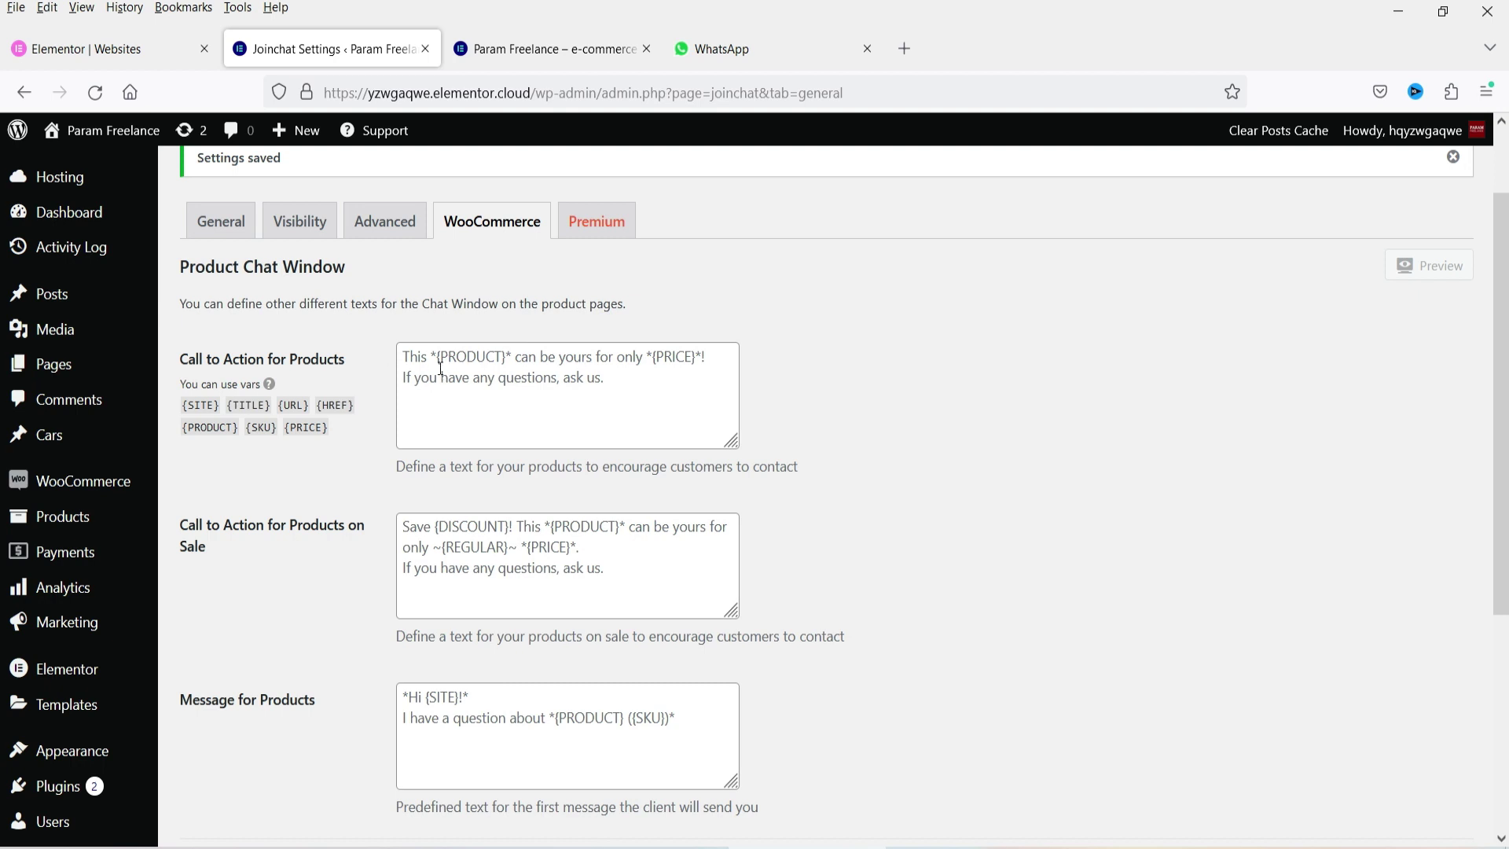
left_click(431, 364)
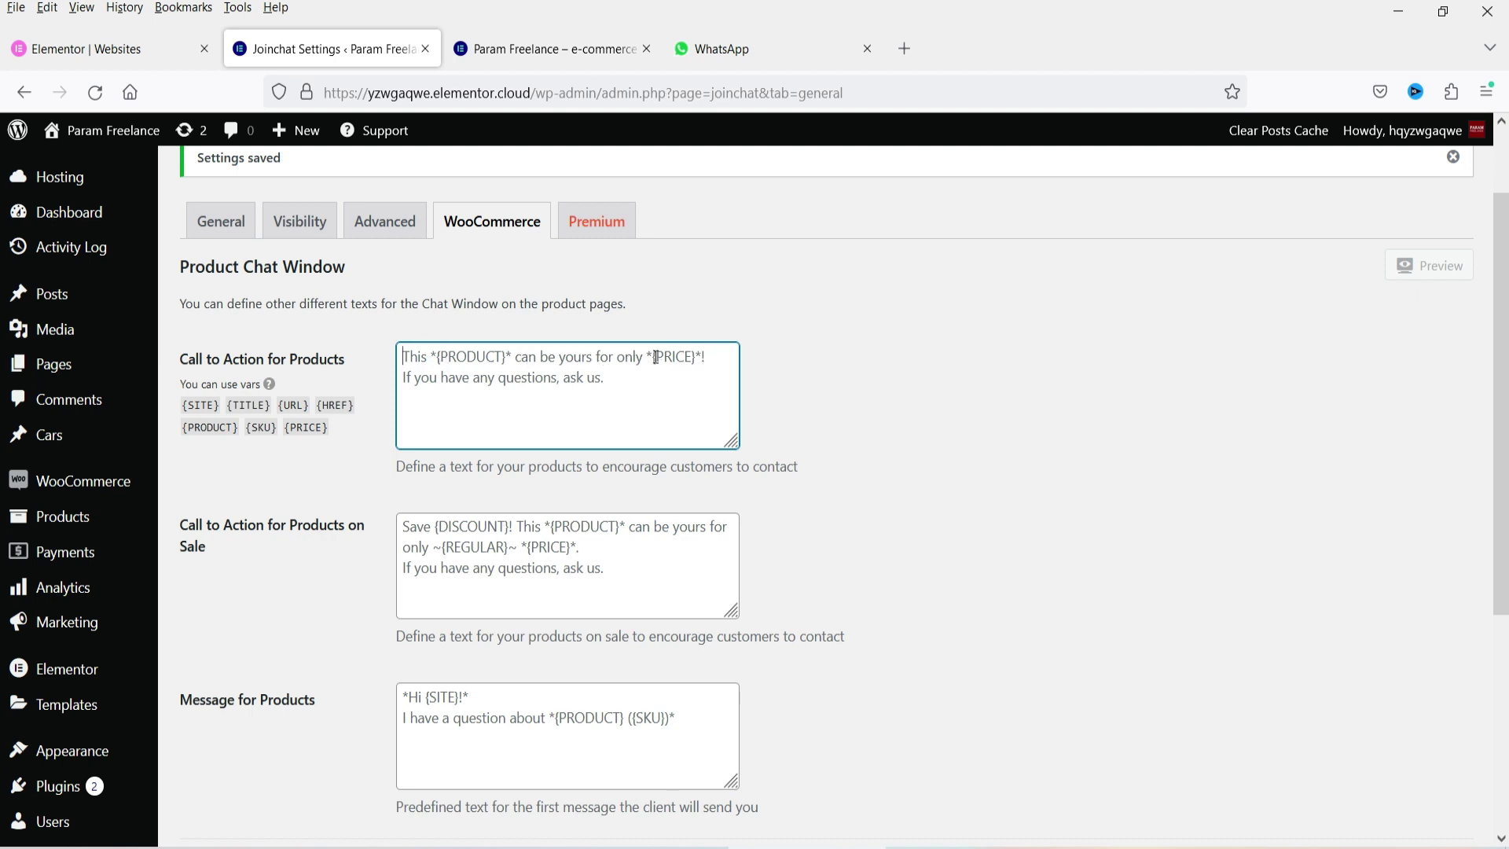
scroll(625, 421, "down", 5)
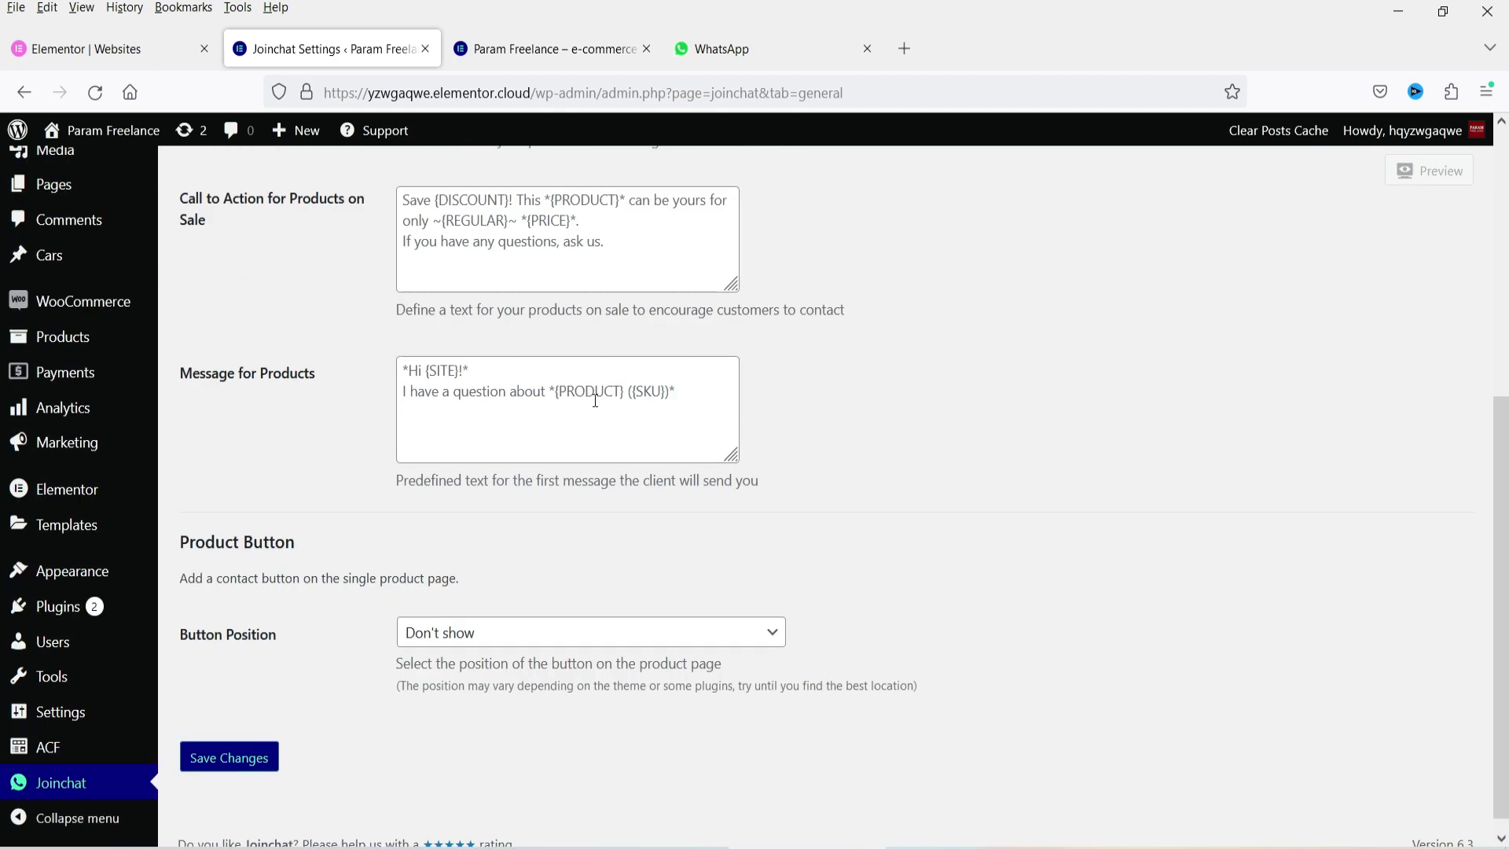
left_click(506, 621)
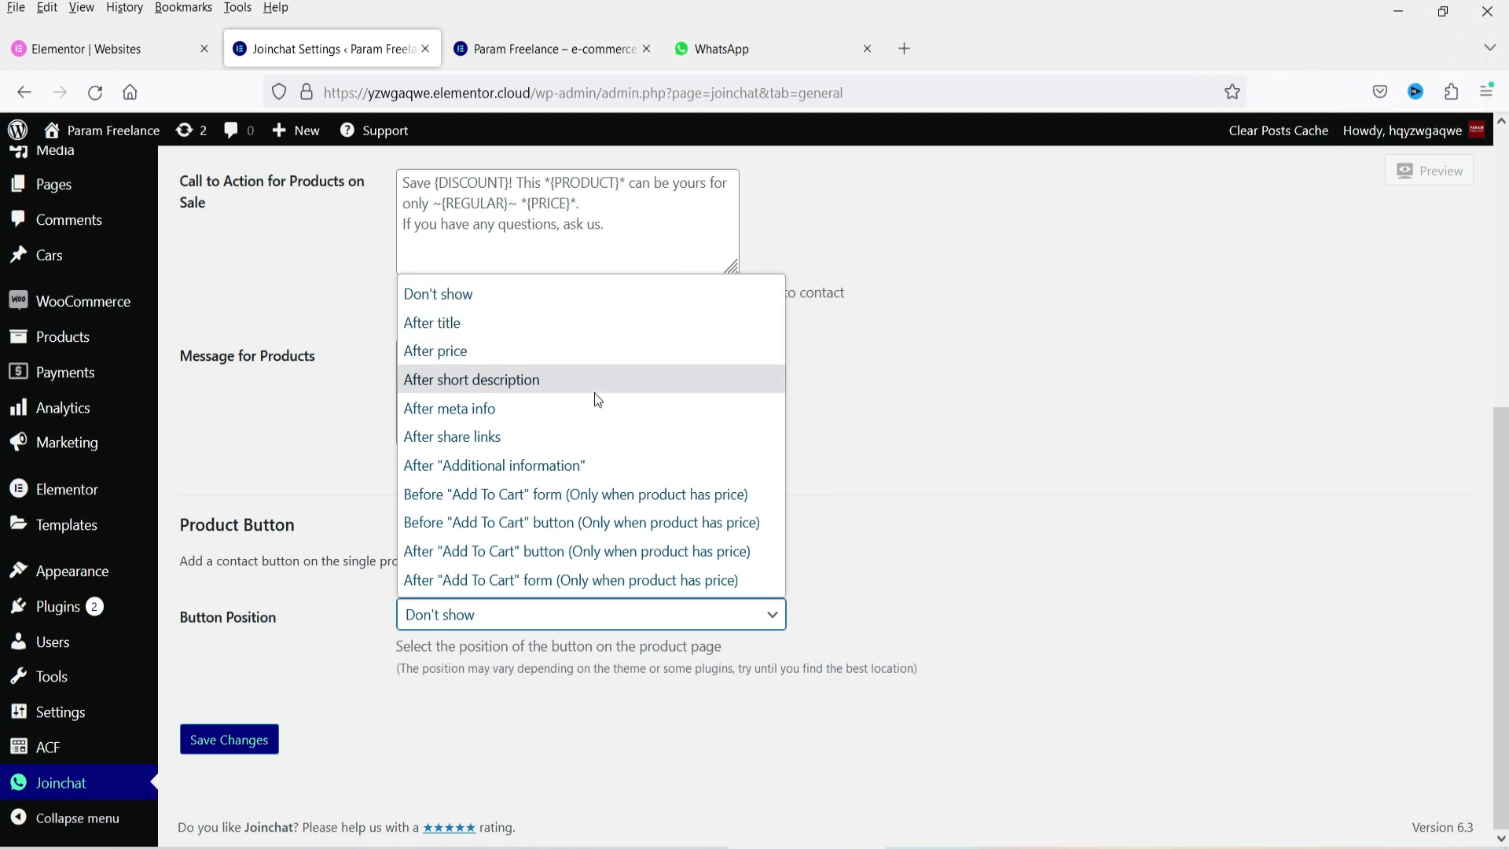
key("Down")
key("Return")
scroll(662, 591, "down", 2)
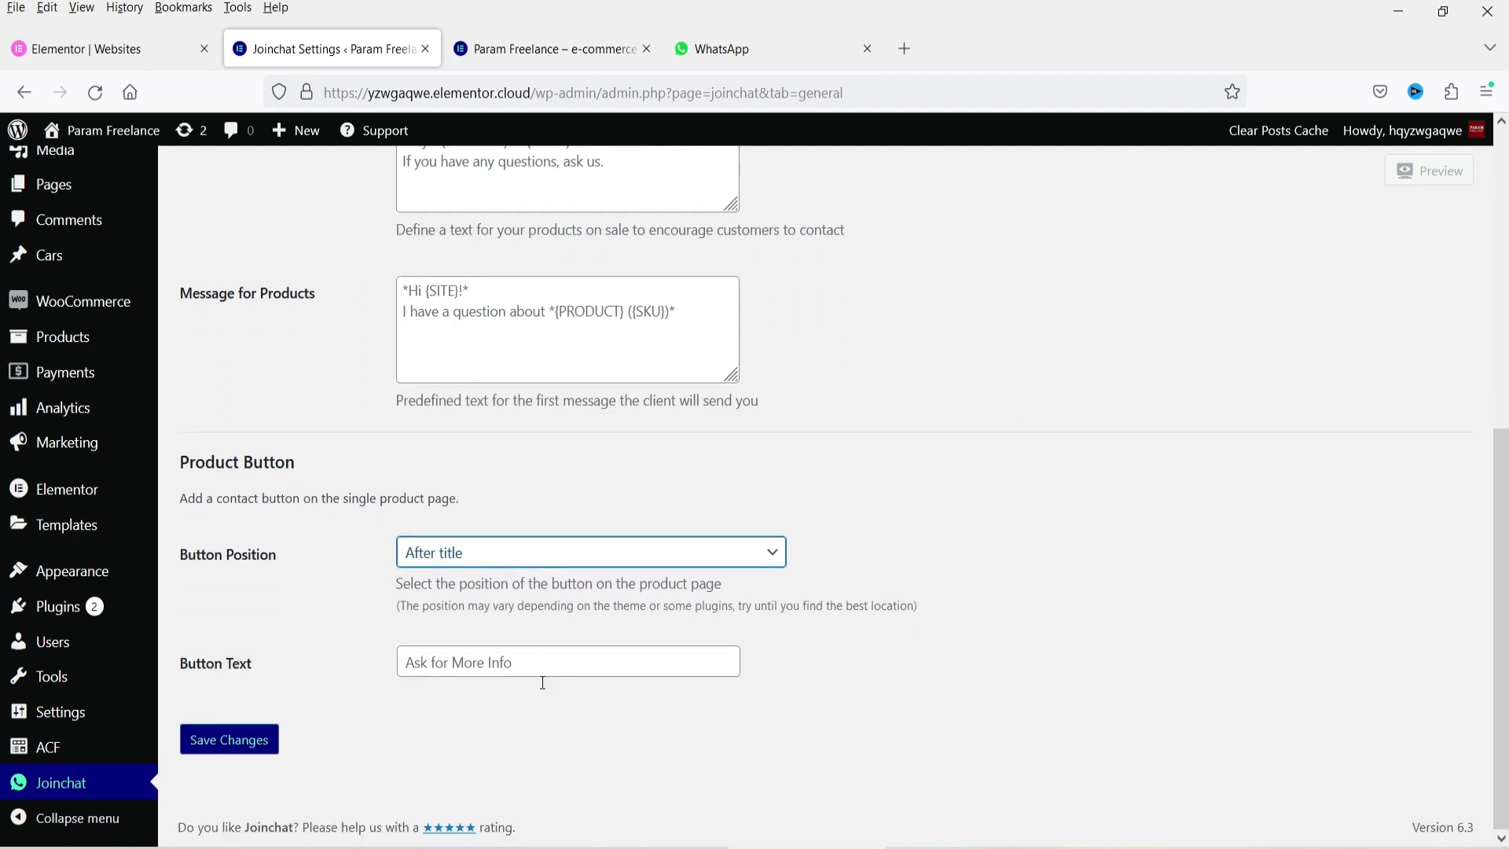
left_click(245, 743)
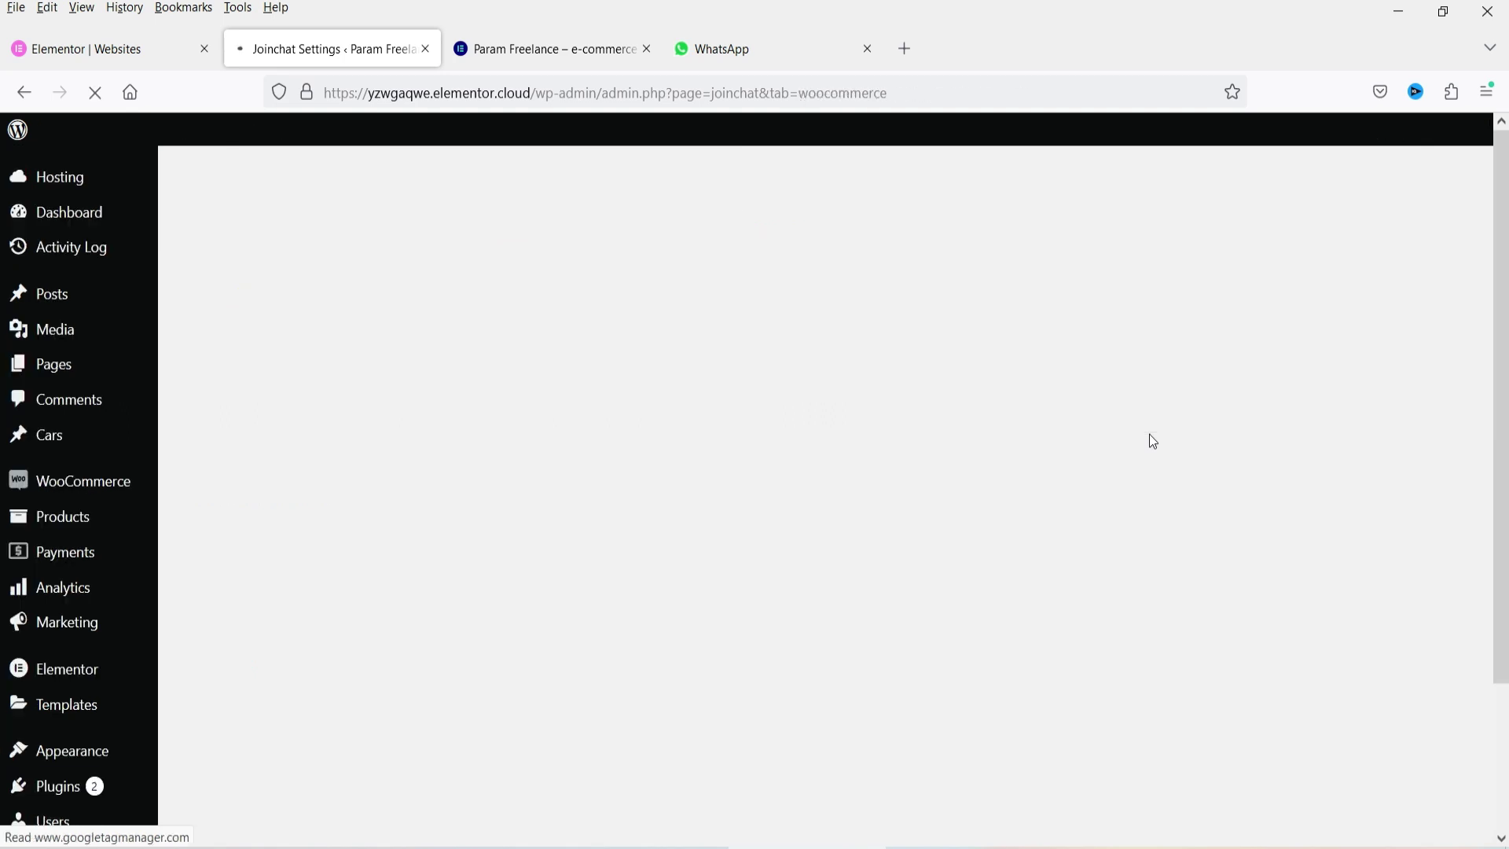
Open the Cyberzix Phone Stand product page from the storefront's product grid
left_click(550, 49)
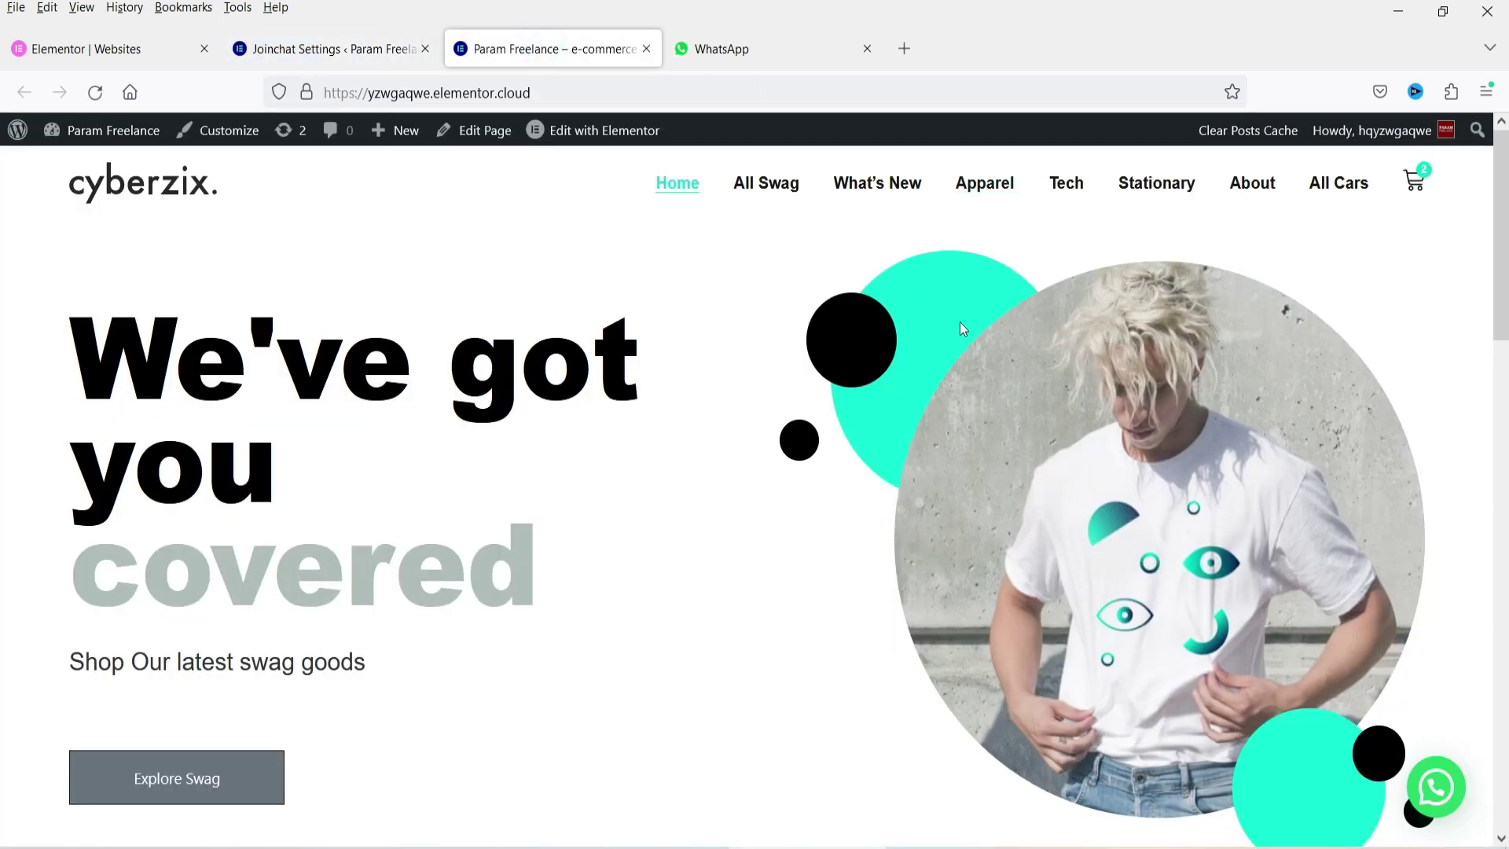
scroll(959, 323, "down", 10)
left_click(942, 663)
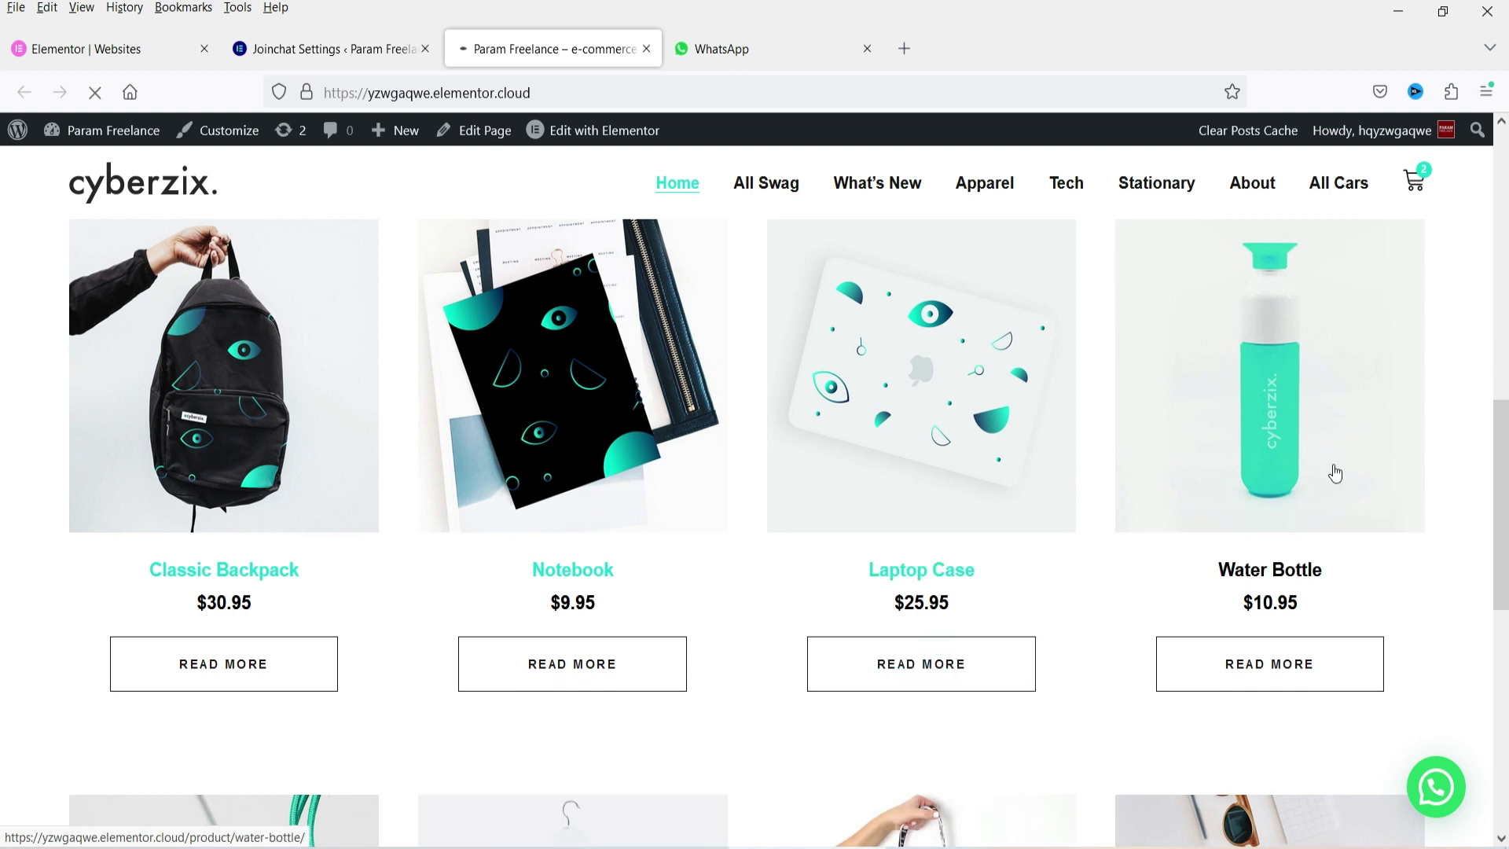
left_click(25, 93)
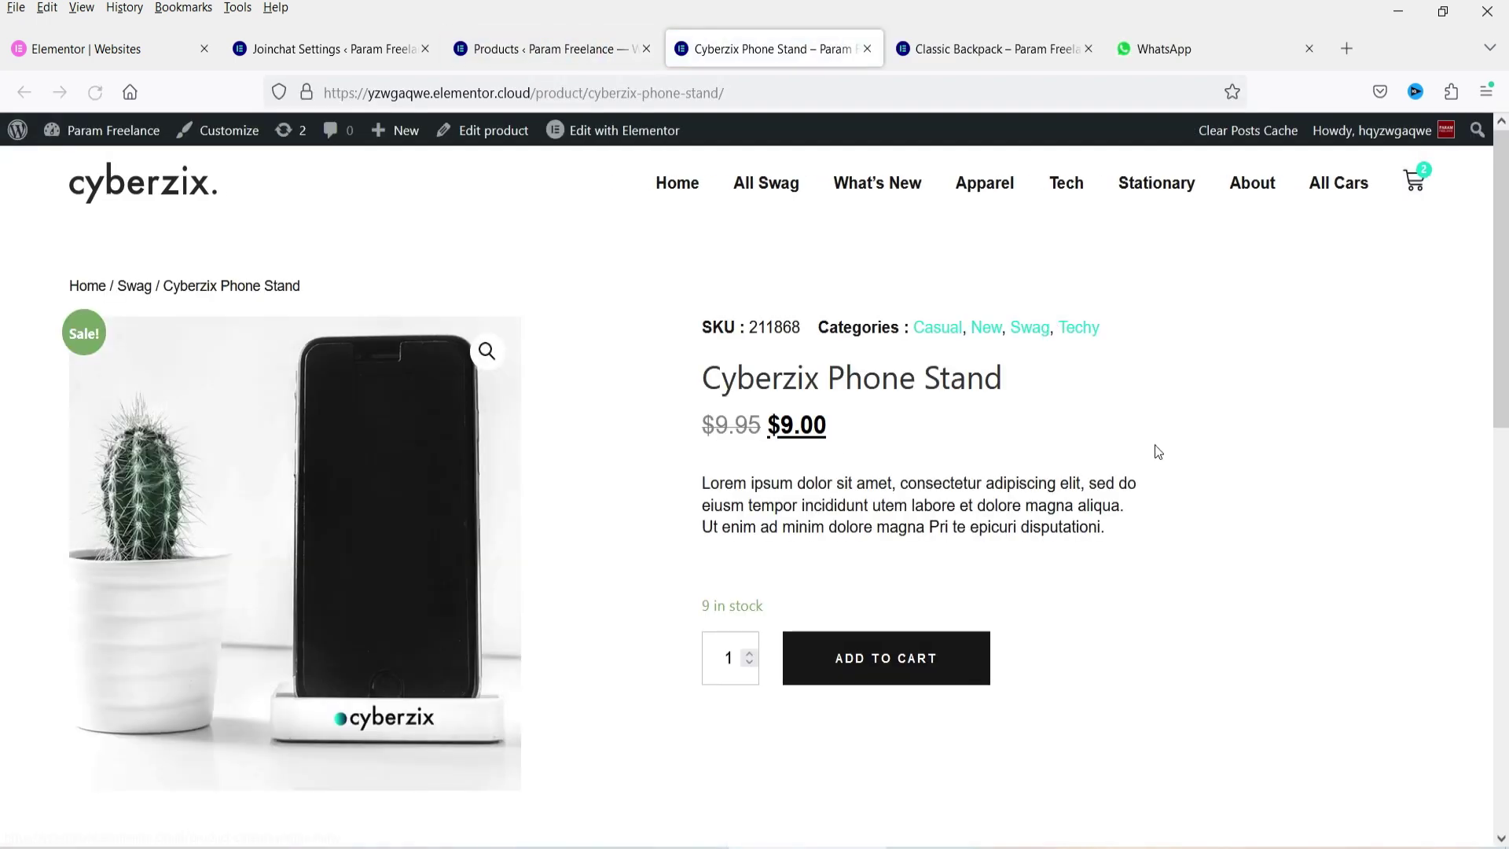
scroll(1214, 435, "down", 4)
scroll(888, 453, "up", 4)
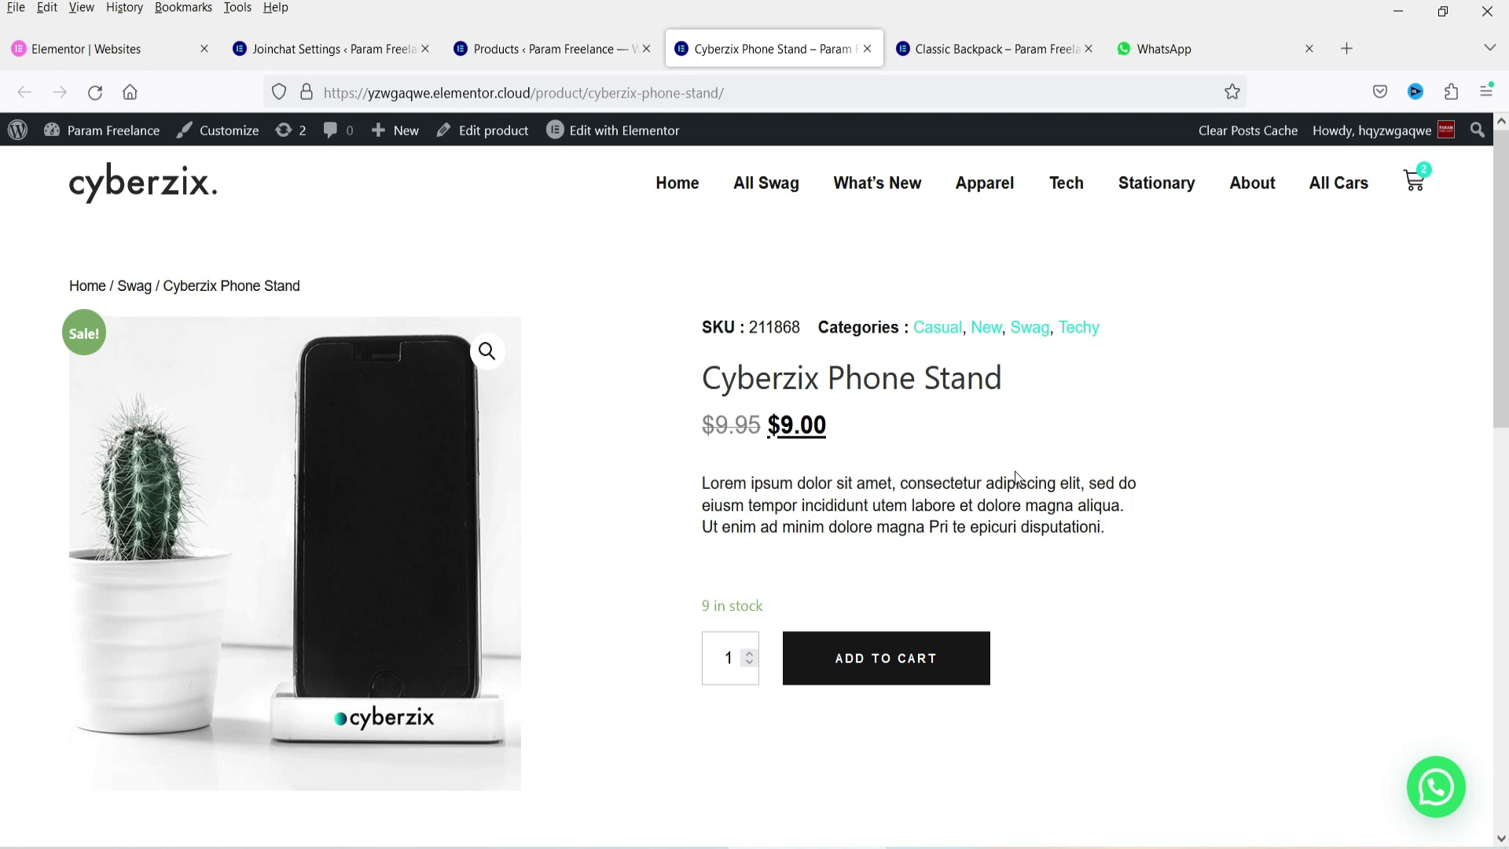
Confirm the floating WhatsApp button opens a chat, then return to Joinchat settings
left_click(1437, 788)
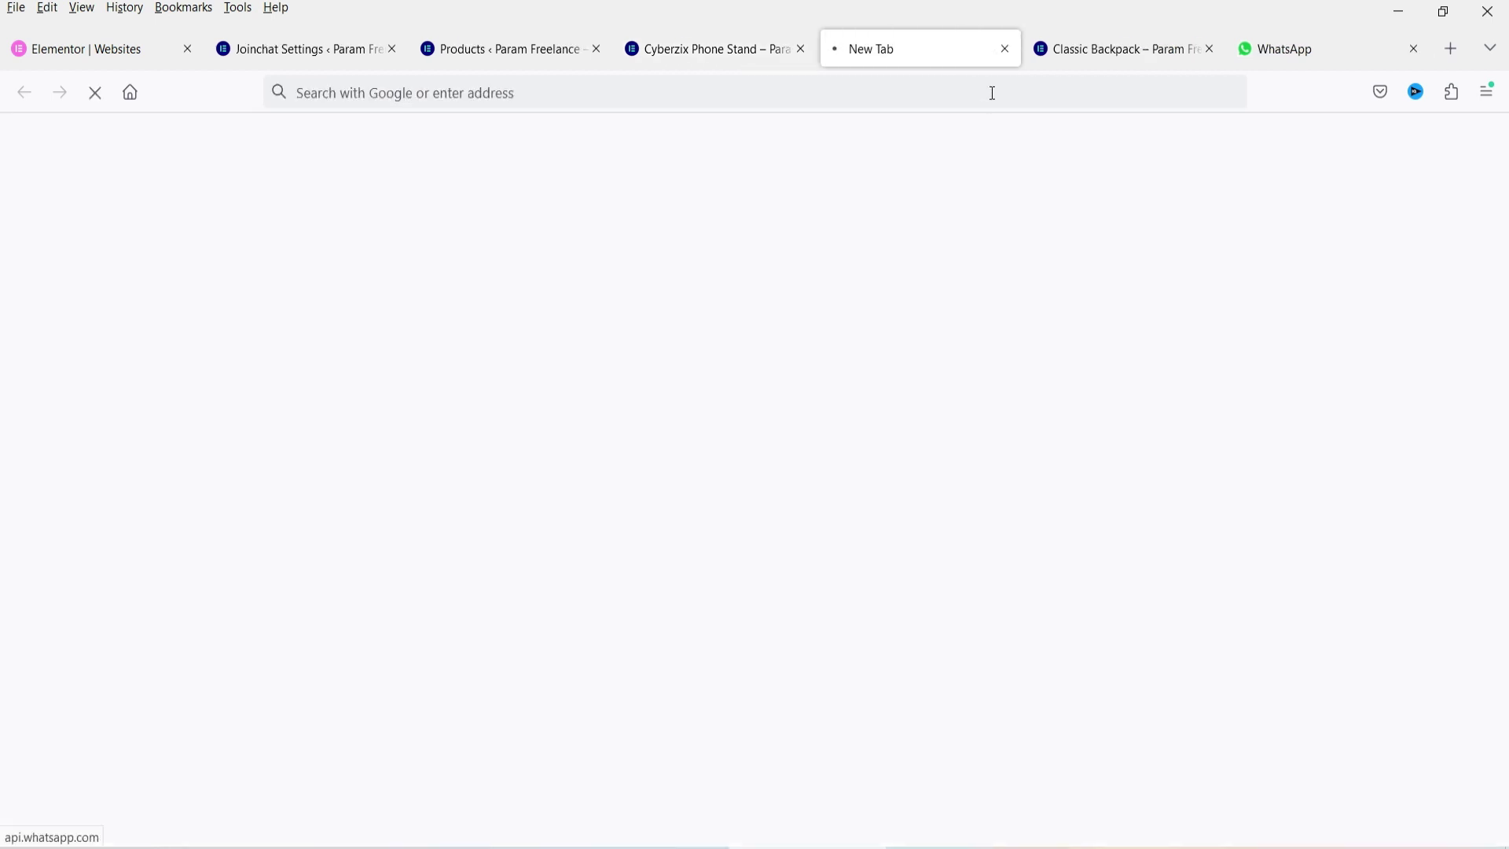
left_click(1005, 50)
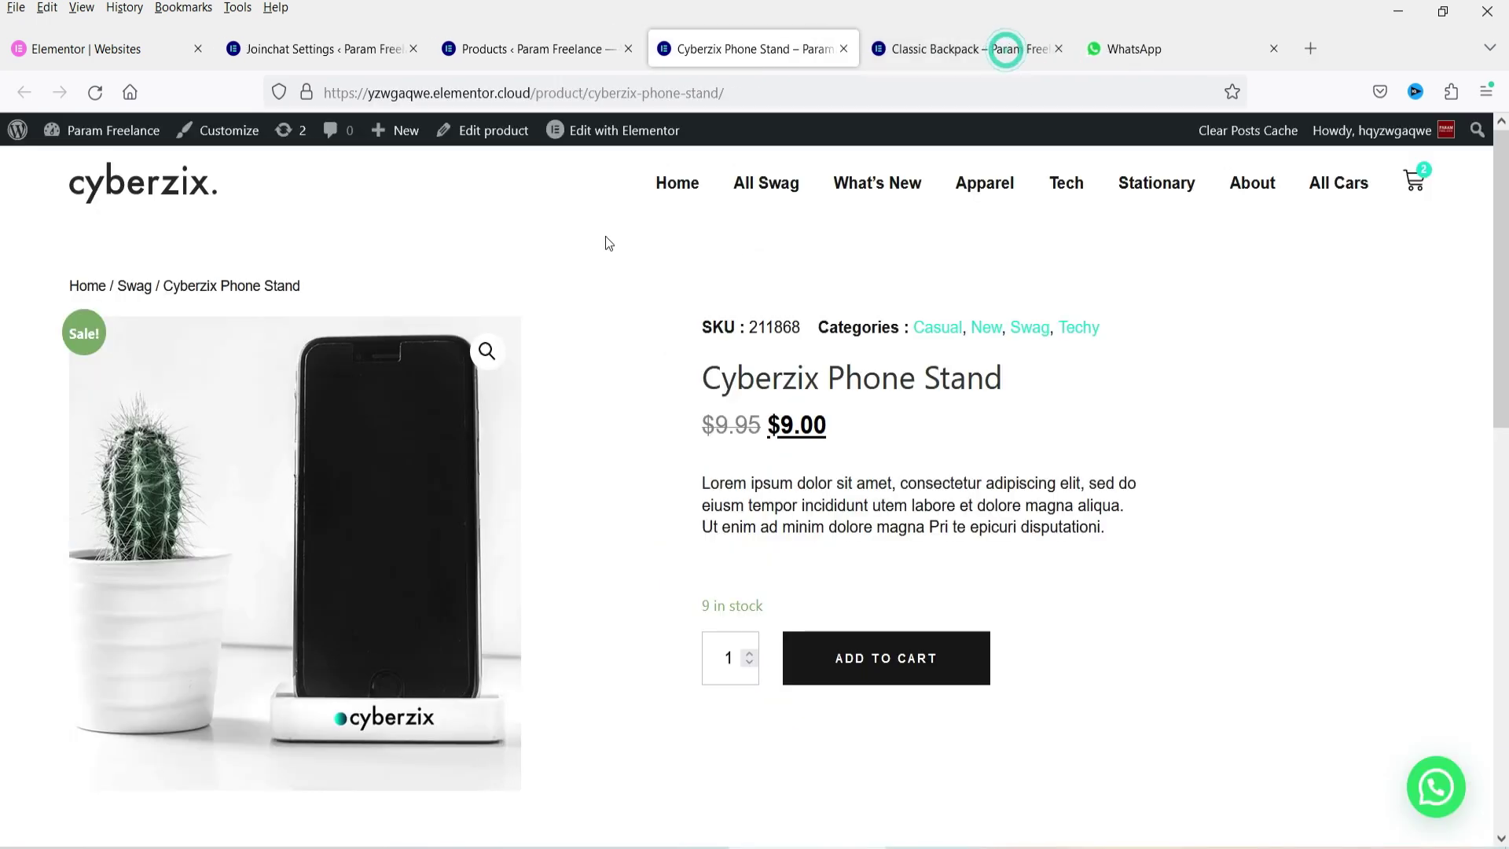
left_click(310, 47)
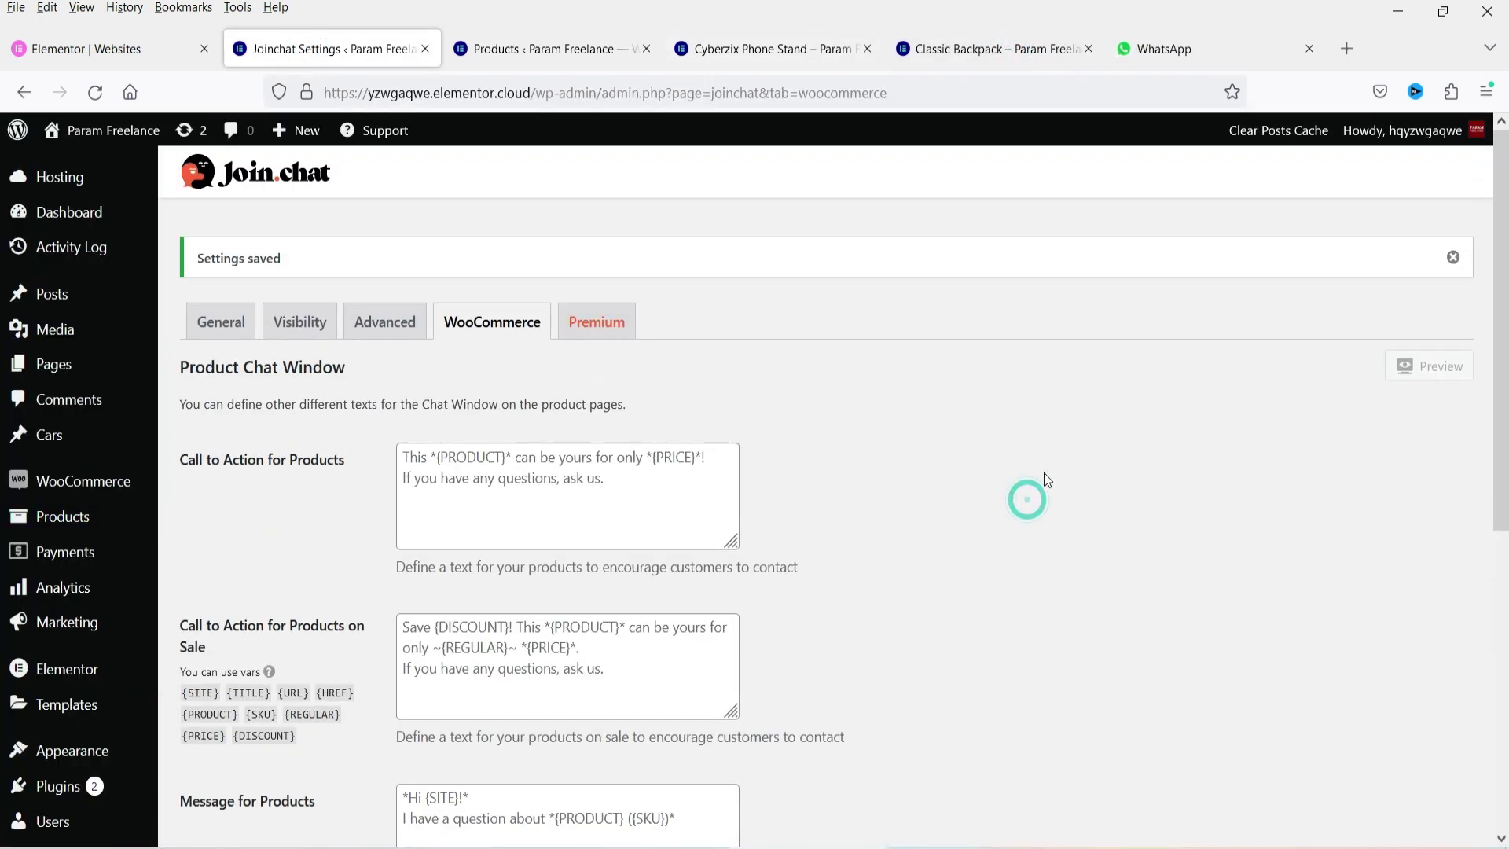
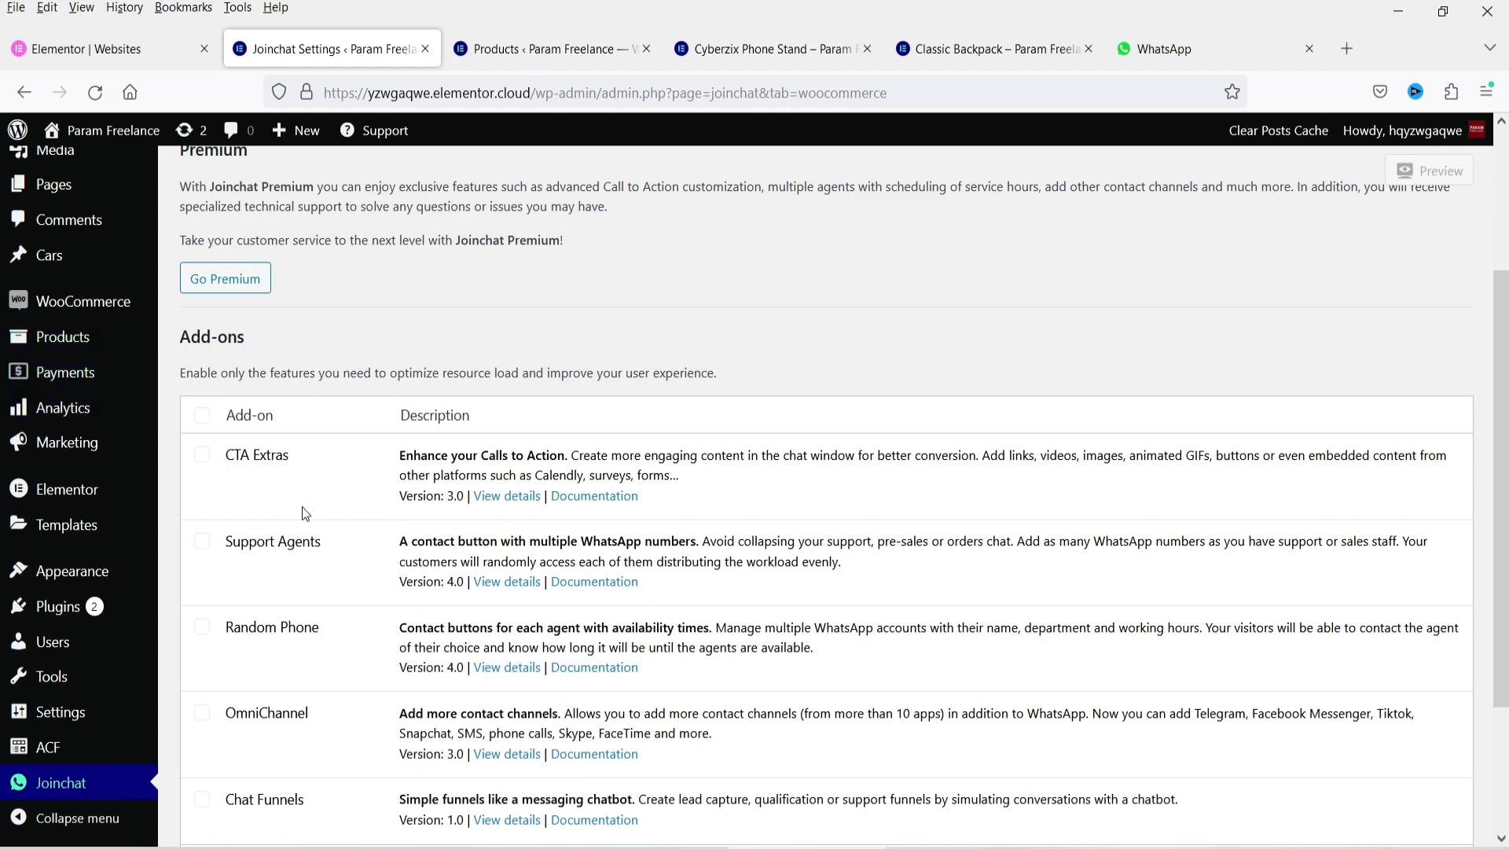
scroll(269, 640, "down", 3)
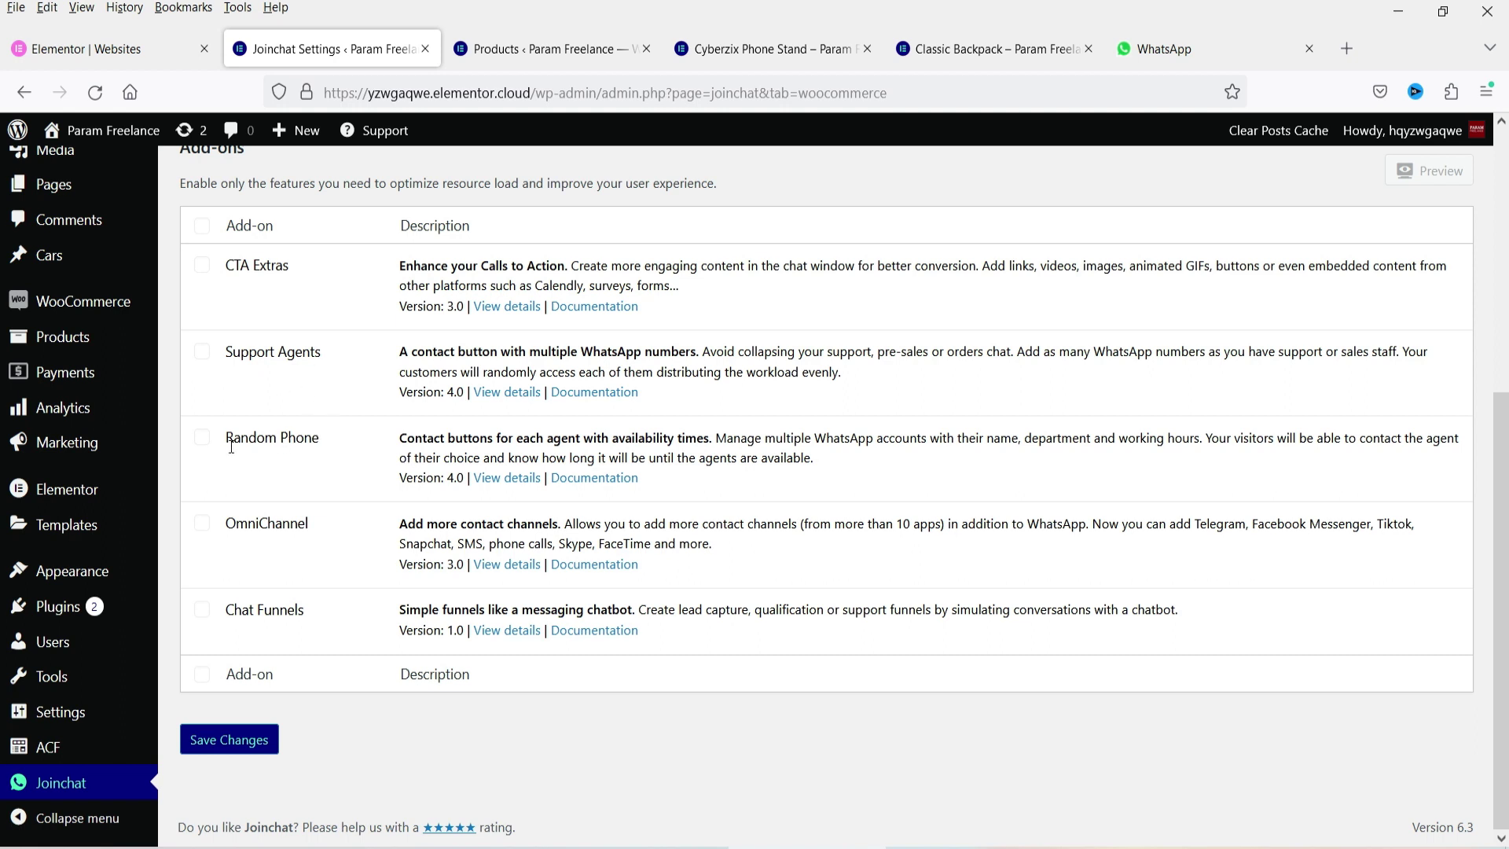
Save the Joinchat settings, then turn on 'Open WhatsApp Web directly on desktop'
left_click(229, 739)
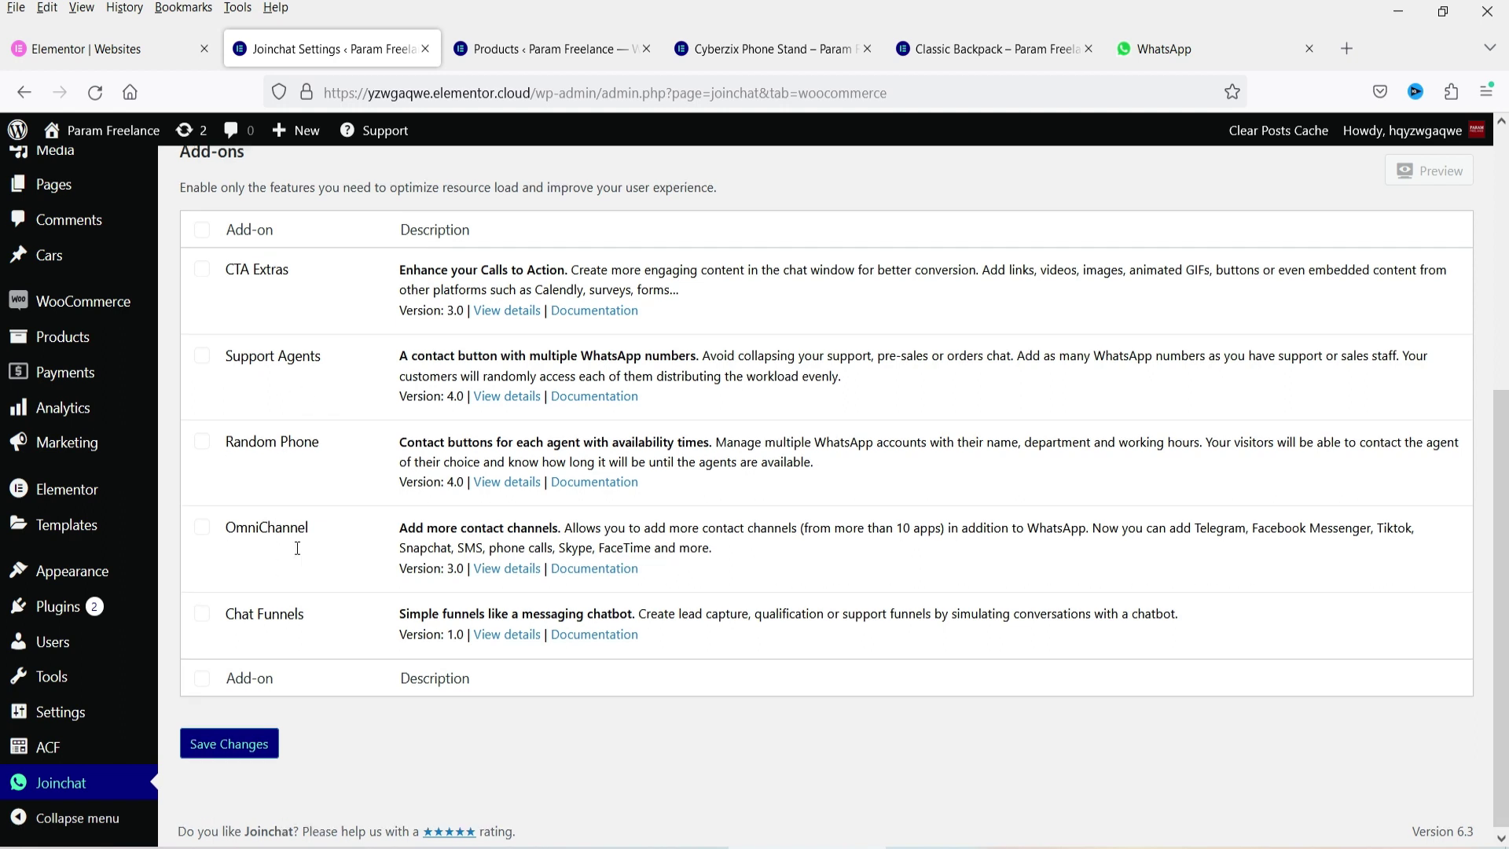
left_click(222, 319)
scroll(809, 468, "down", 10)
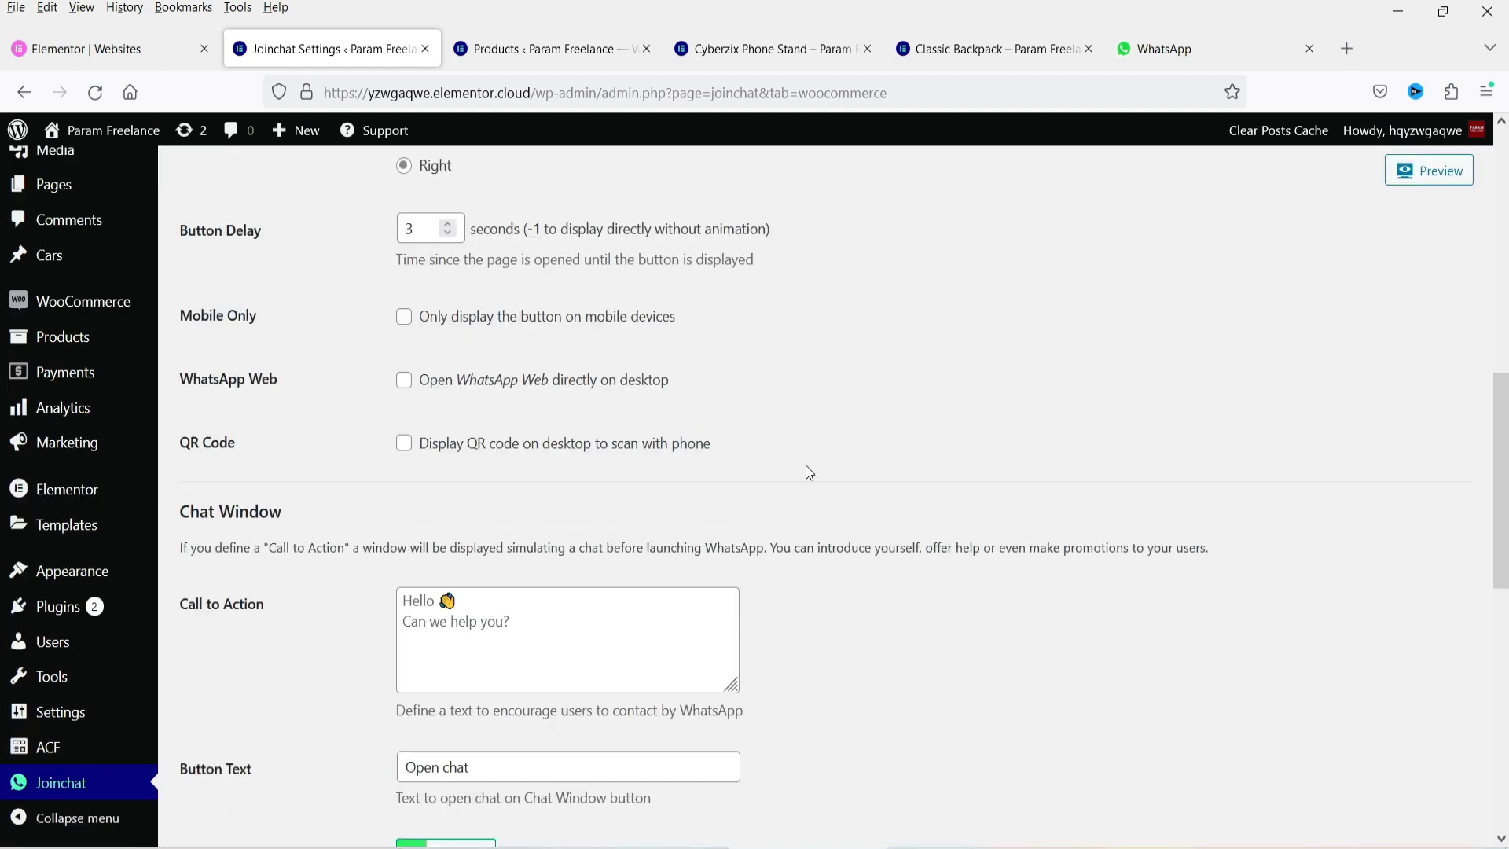
left_click(404, 379)
Save the Dark Mode Yes and WhatsApp Logo header changes, closing the extra tabs
left_click(646, 49)
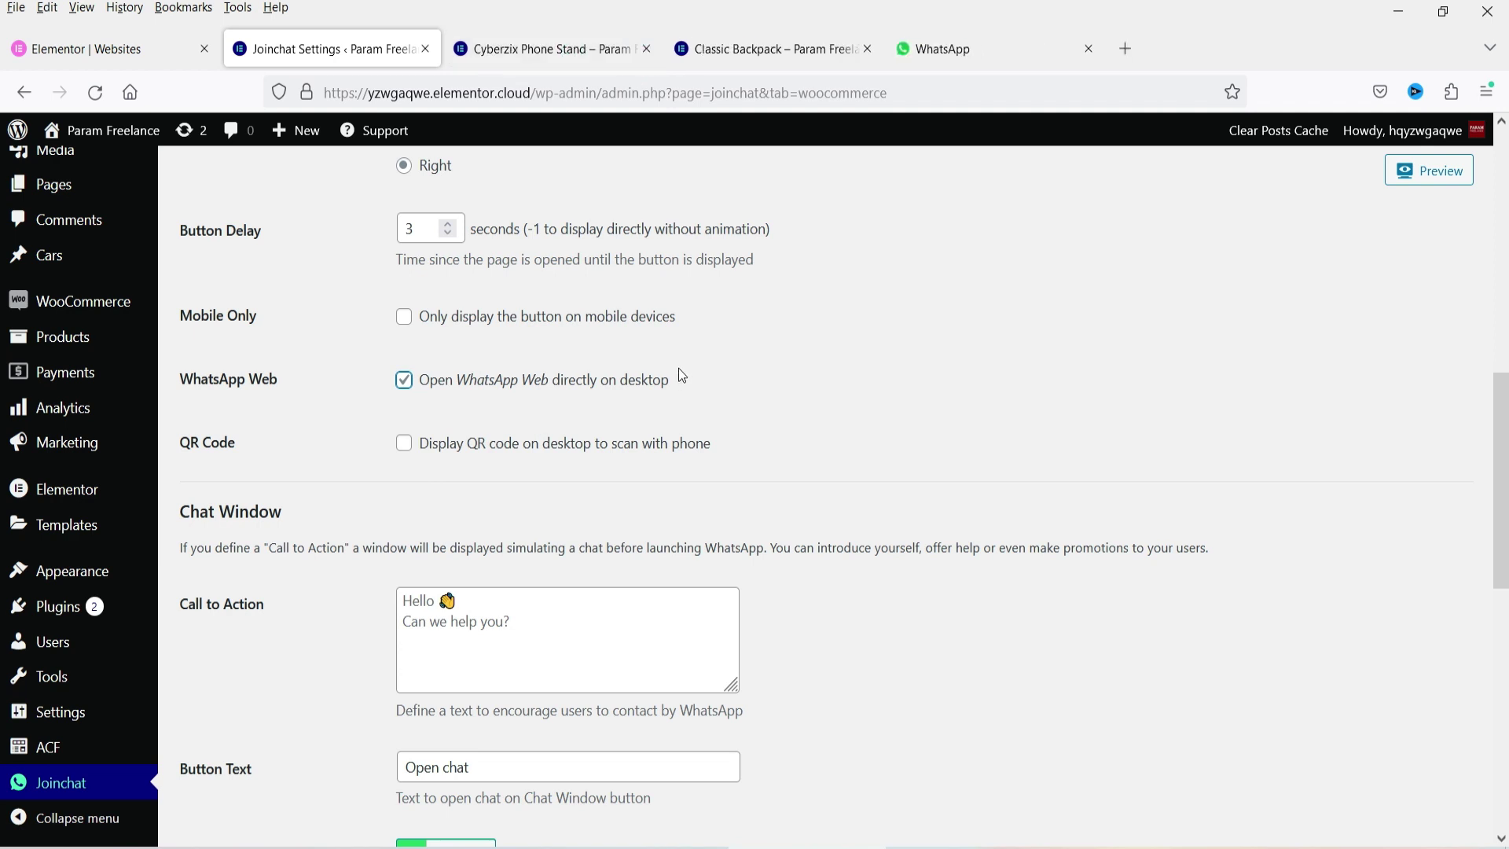
scroll(681, 377, "down", 4)
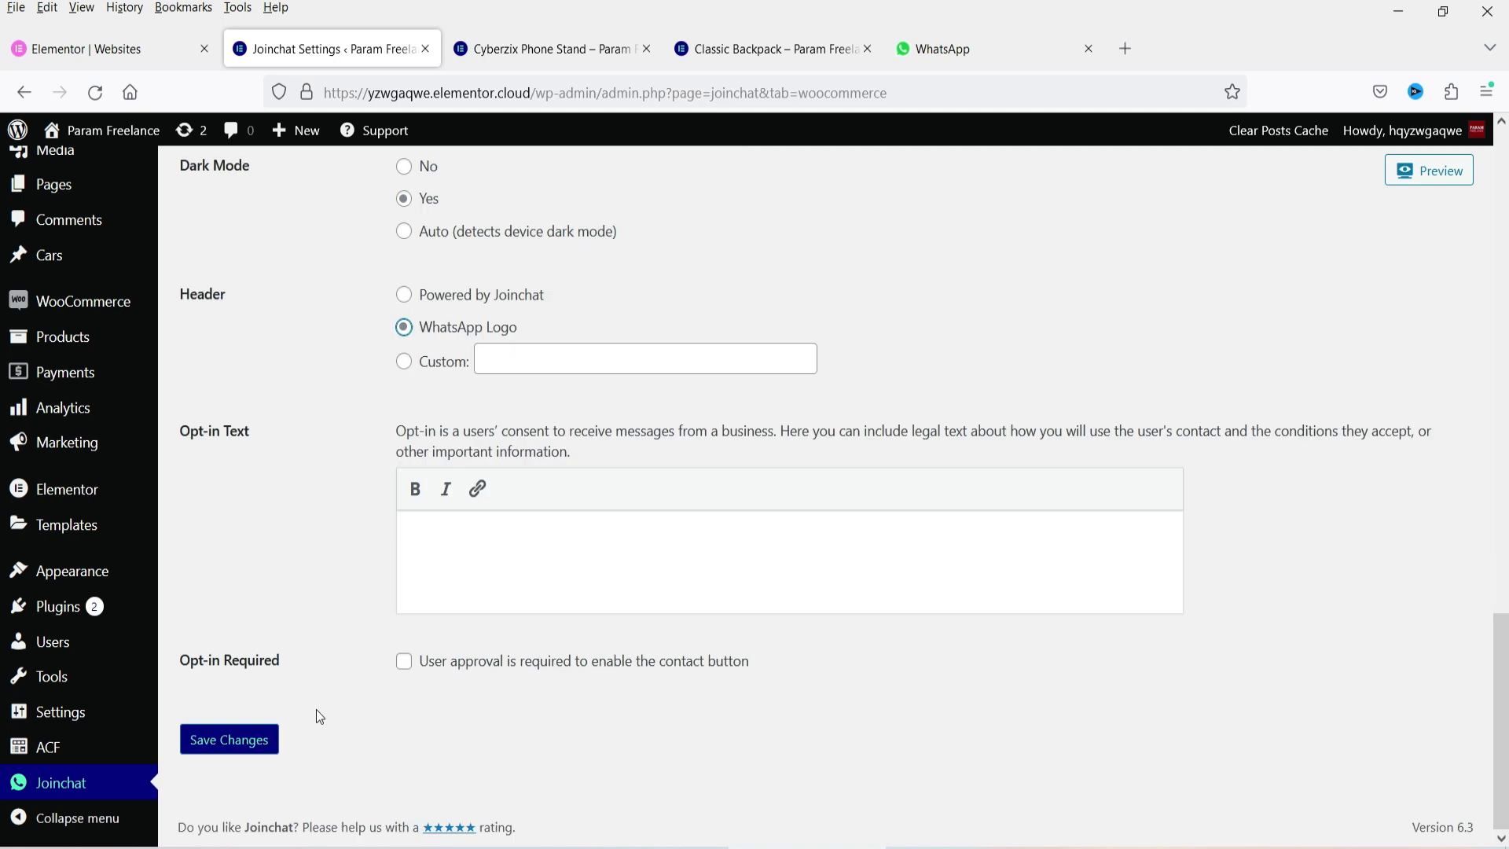
left_click(228, 739)
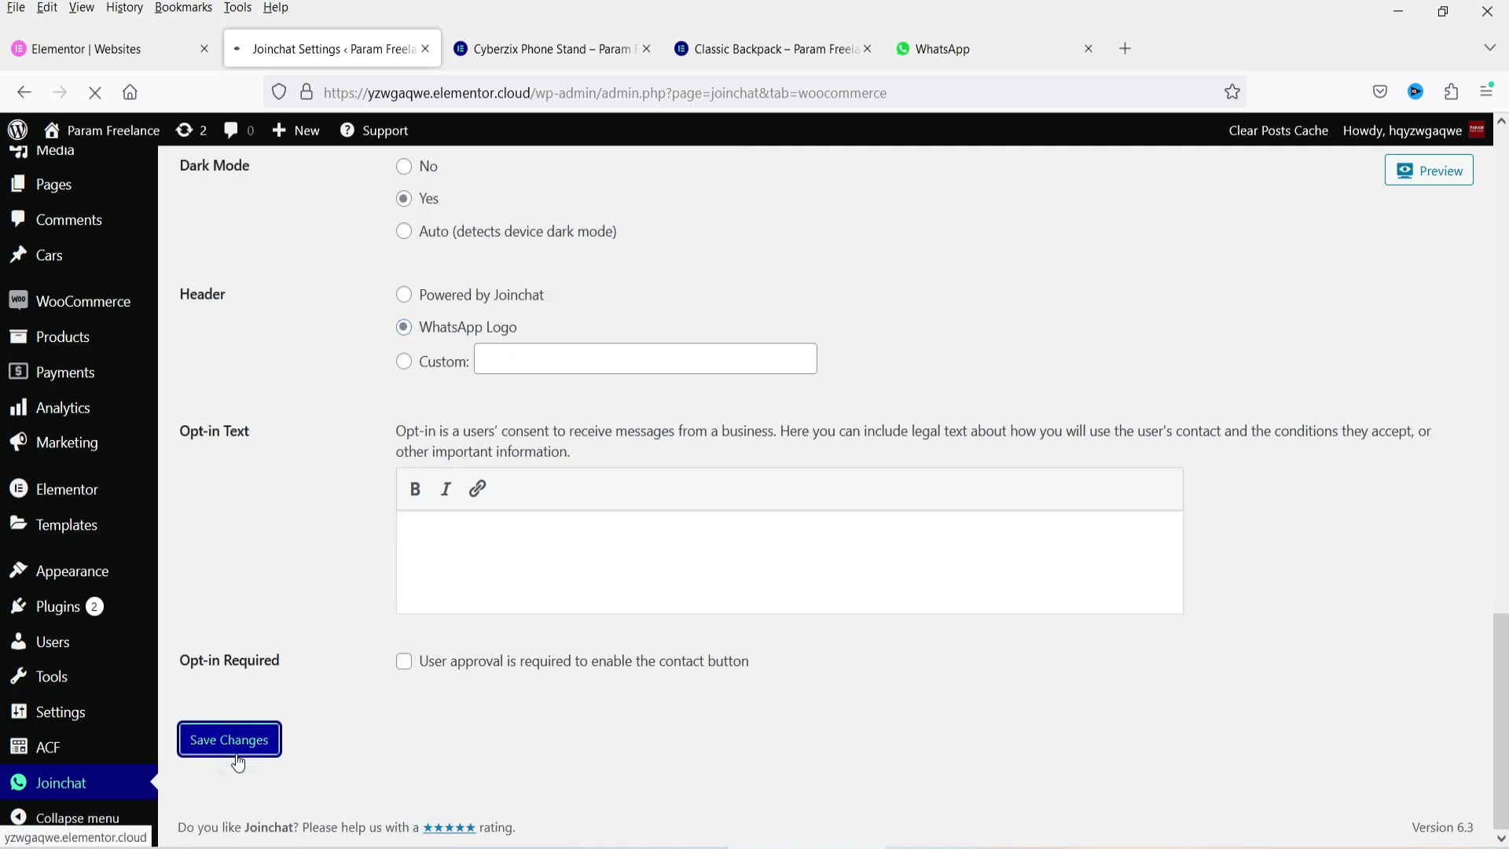
left_click(868, 49)
left_click(868, 49)
Reload the Cyberzix Phone Stand page and confirm the floating button opens WhatsApp Web
left_click(553, 49)
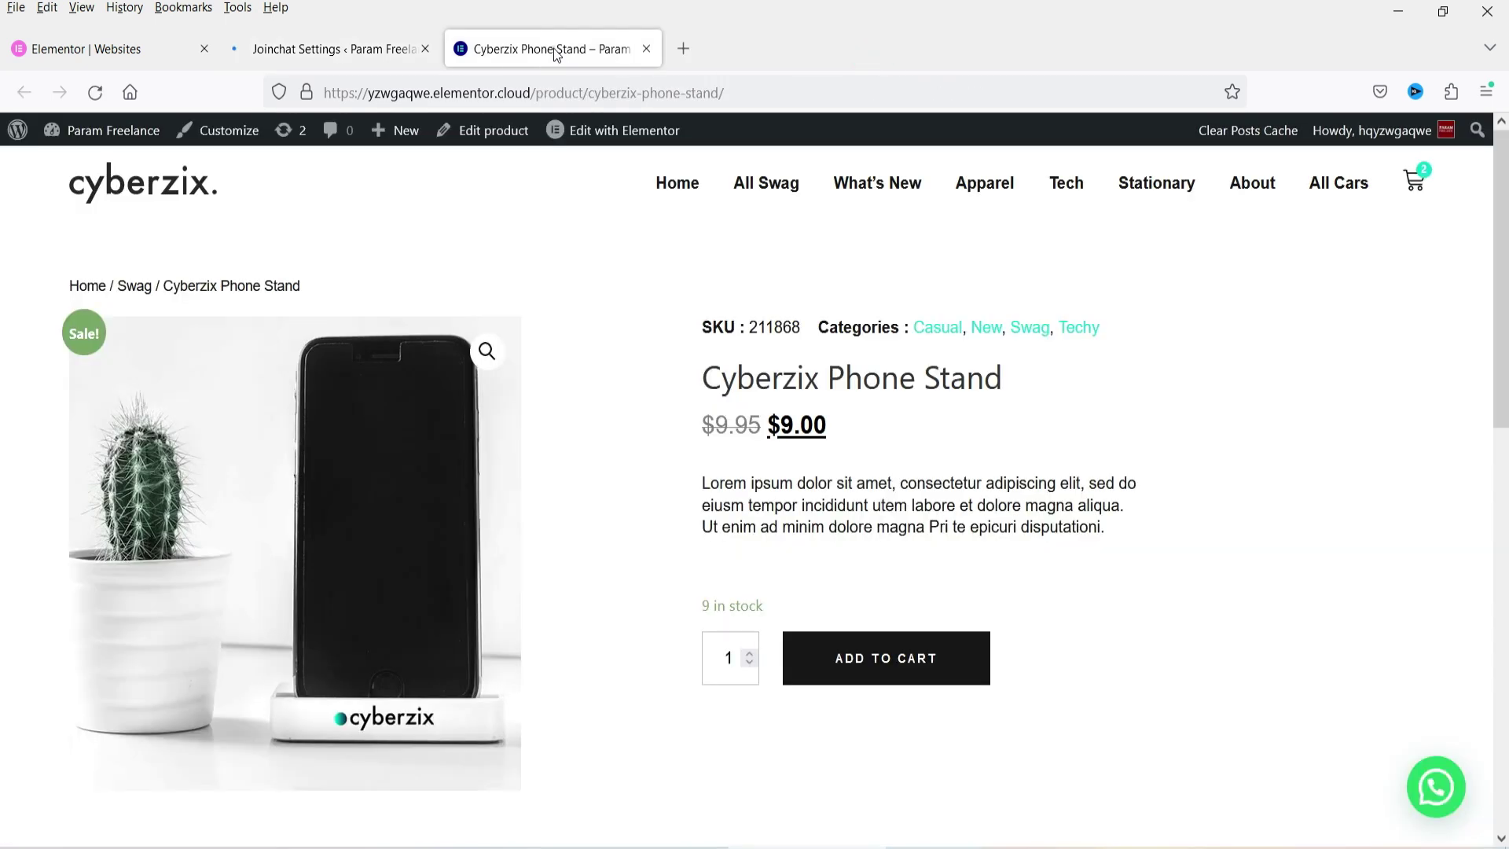
key("F5")
left_click(1450, 797)
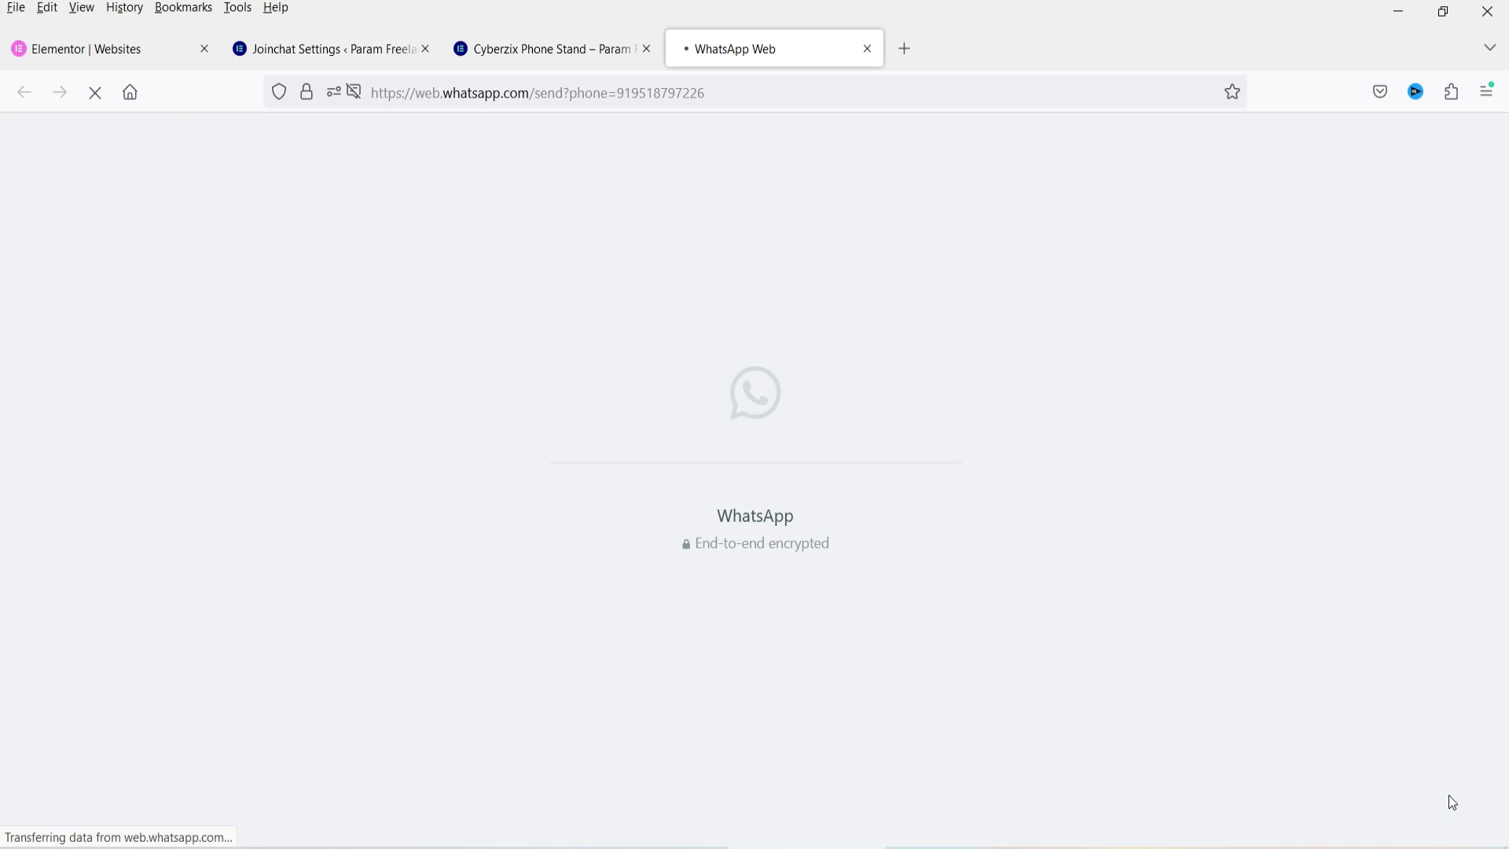
left_click(868, 50)
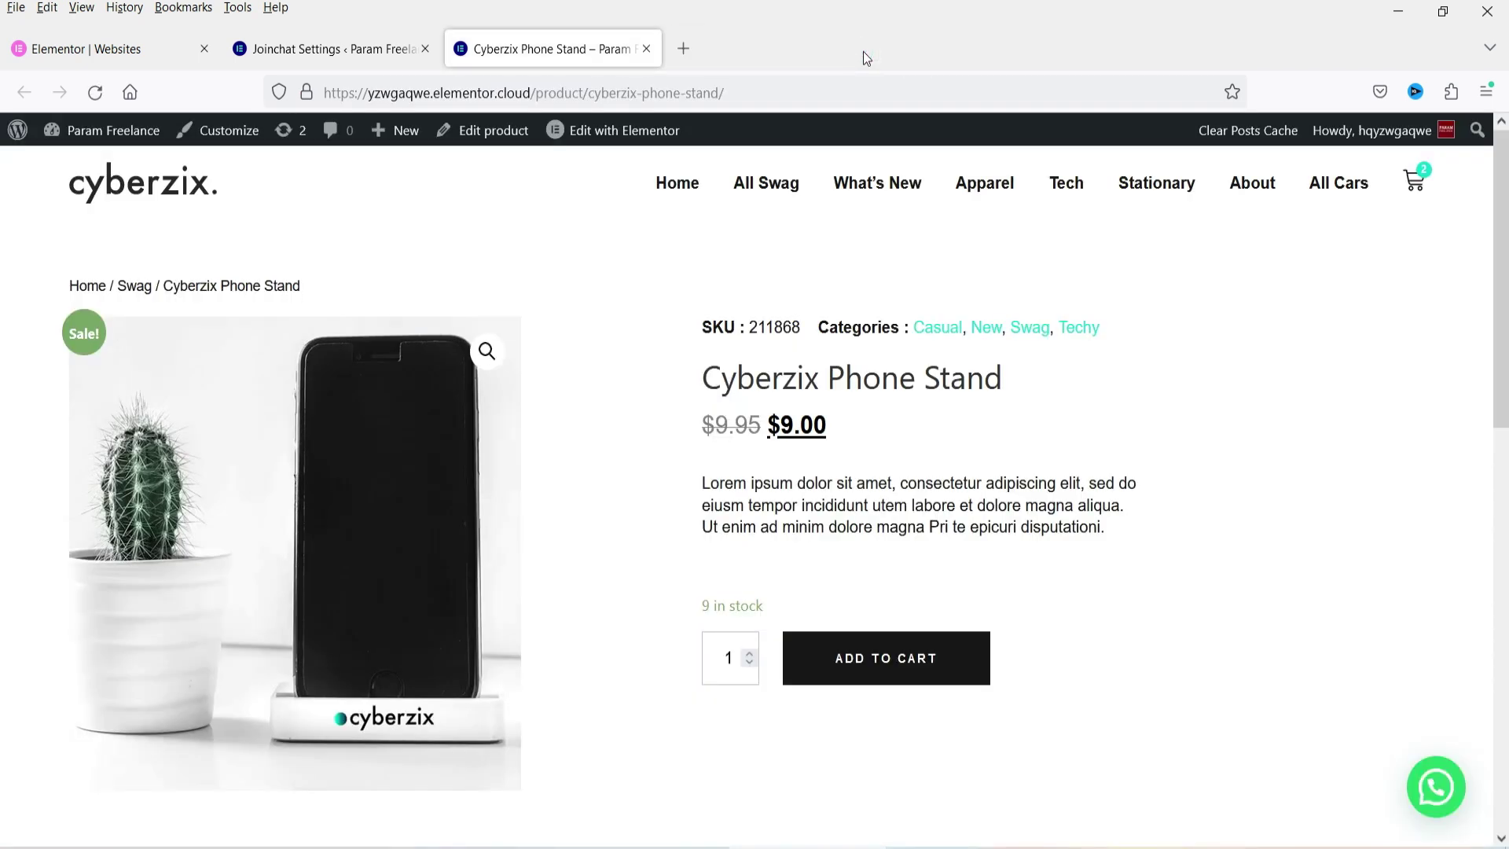
Go back to Joinchat Settings and bring up its WooCommerce product chat options
scroll(1075, 389, "down", 5)
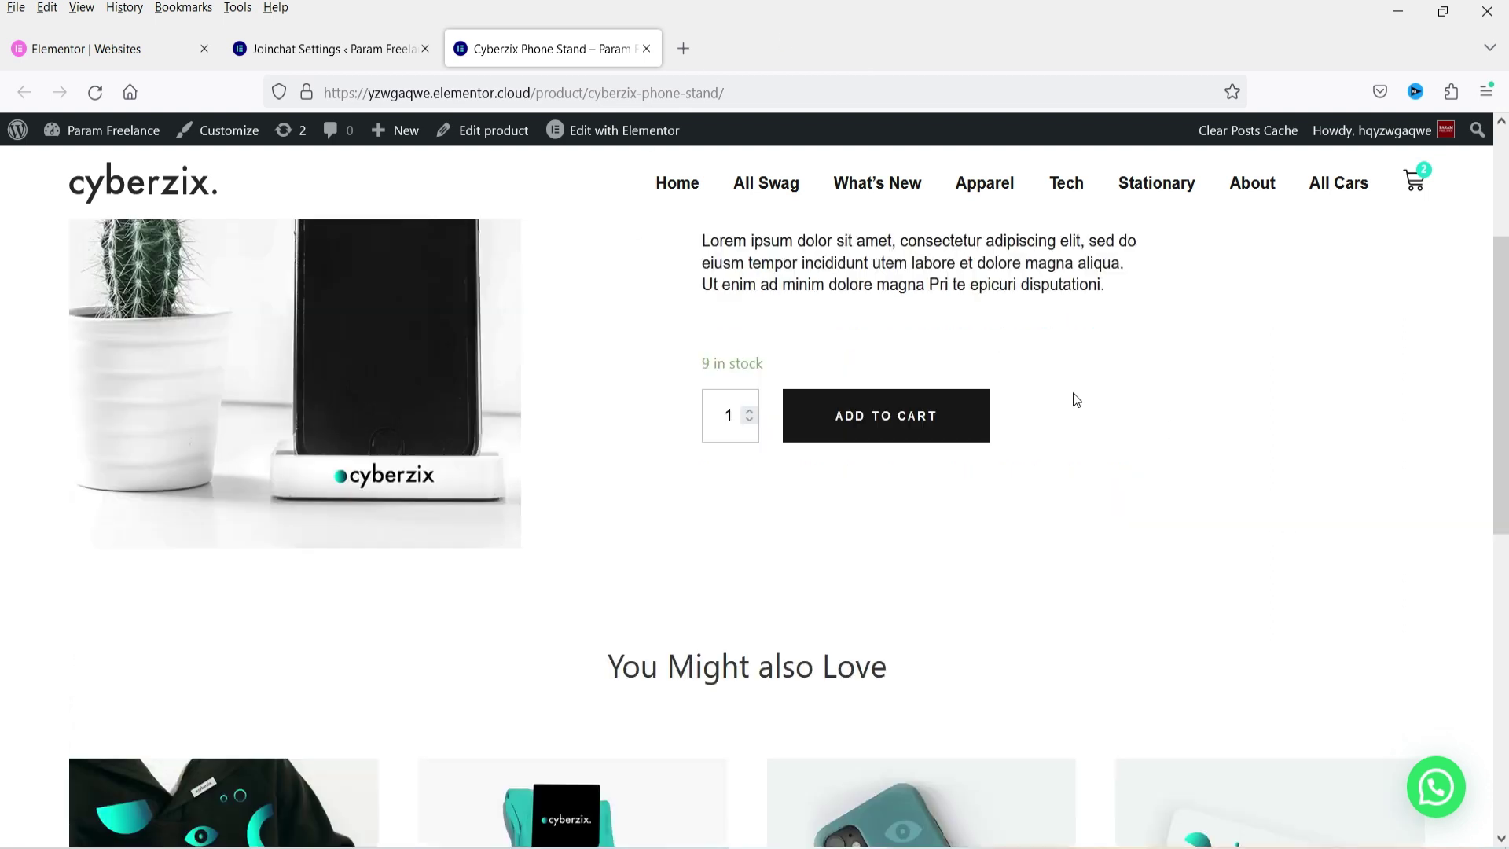
scroll(1076, 399, "up", 5)
left_click_drag(702, 377, 1005, 379)
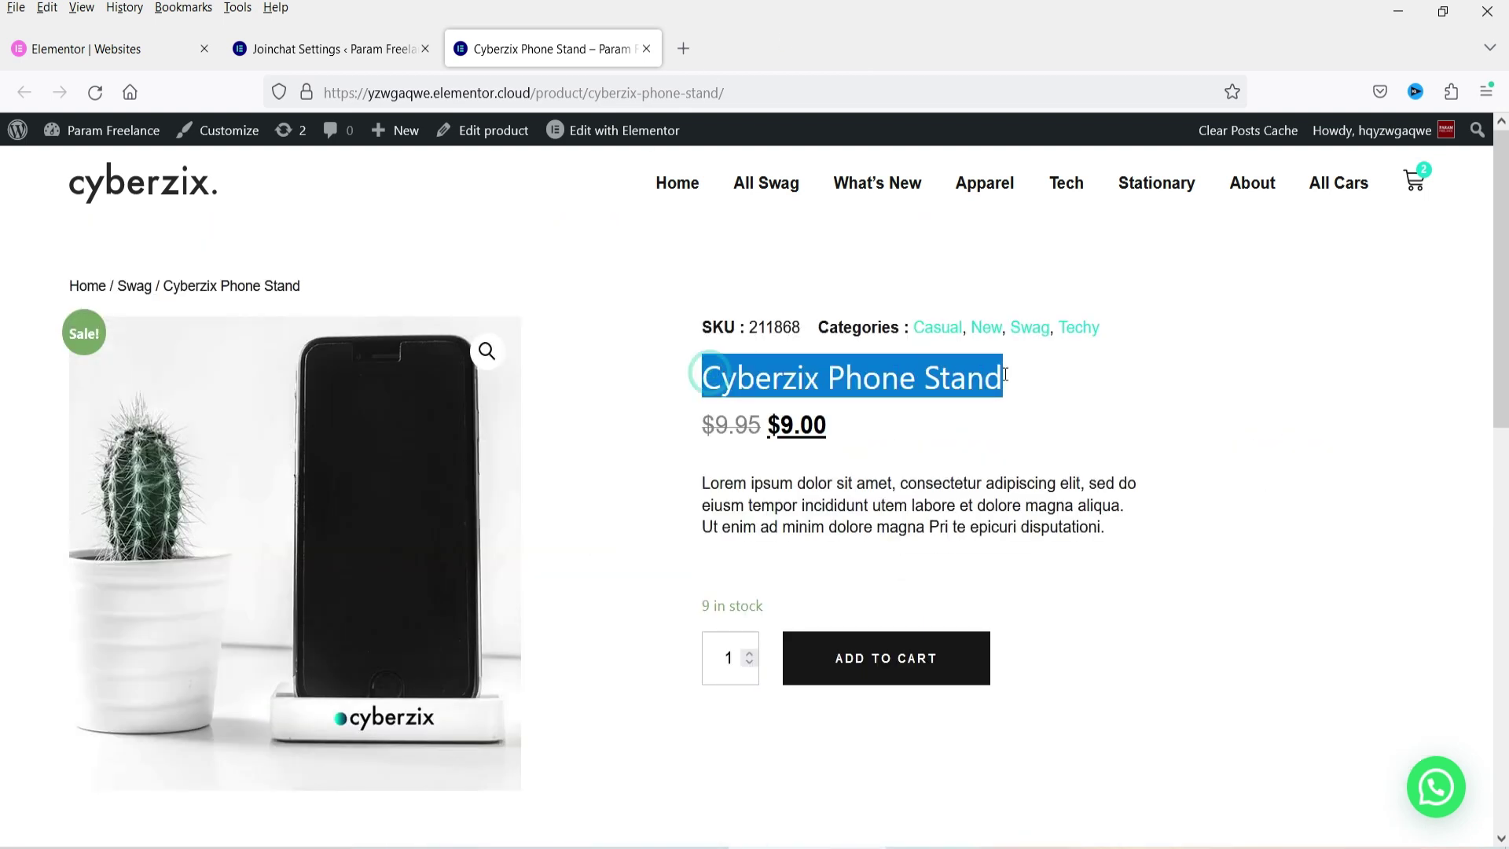
left_click(1054, 383)
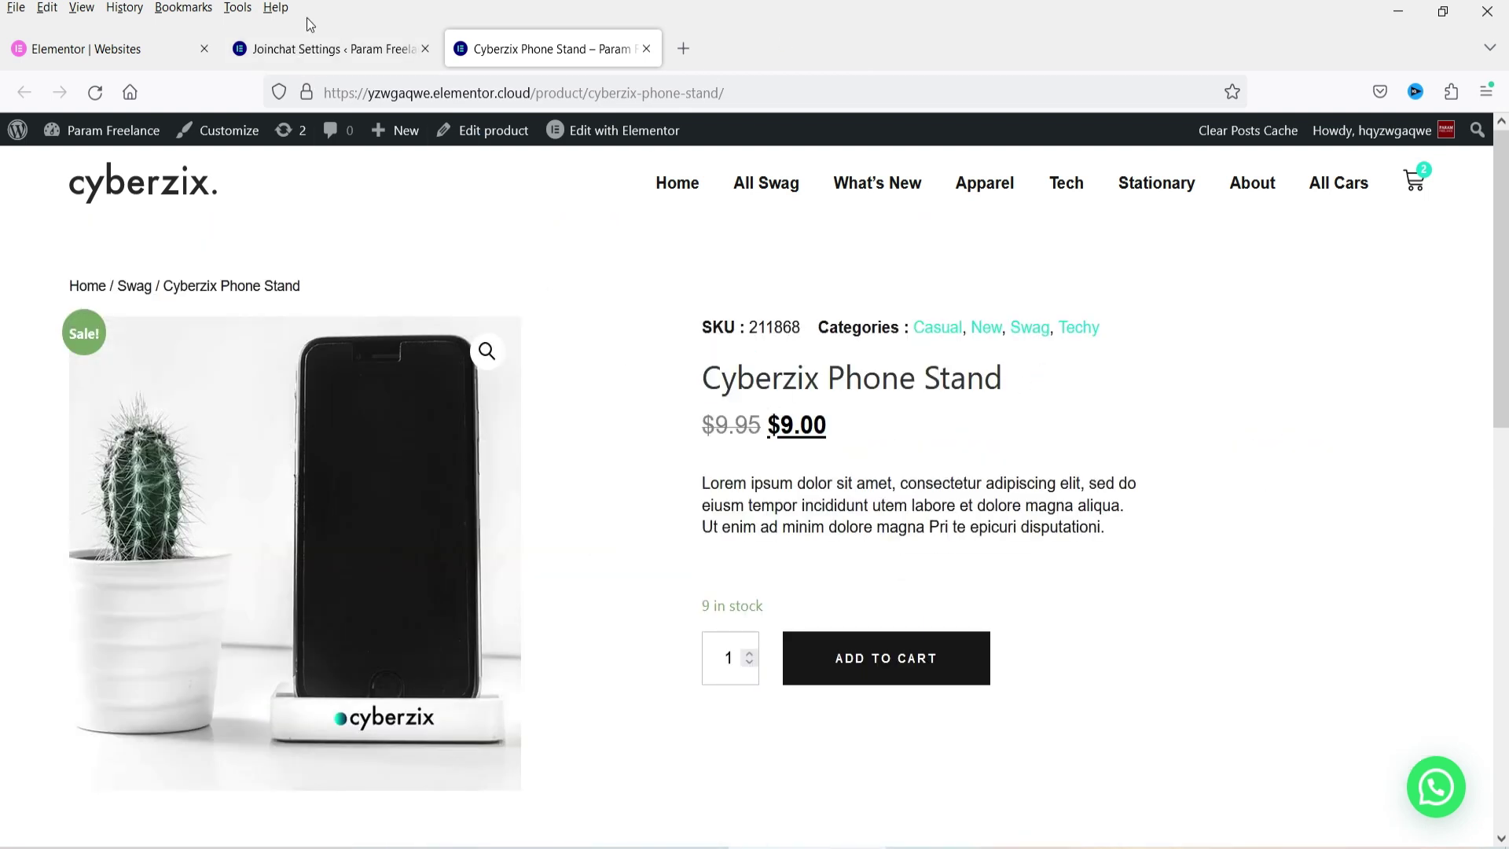
left_click(326, 46)
left_click(469, 326)
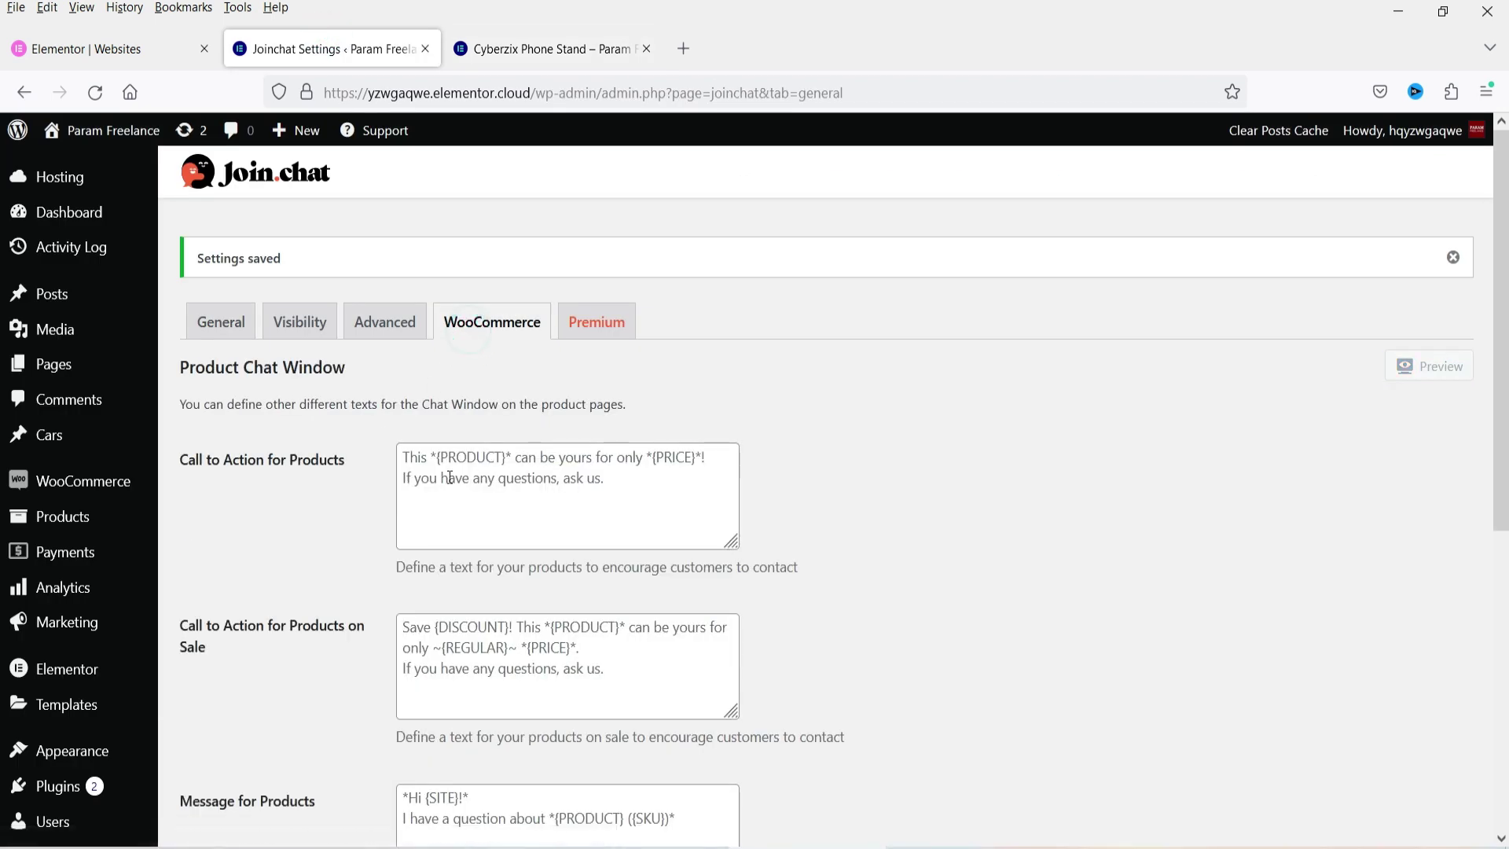
Review the Product Chat Window texts, then switch to CodeCanyon's WhatsApp Chat WordPress page
left_click_drag(255, 404, 616, 438)
scroll(617, 438, "down", 1)
left_click_drag(693, 333, 253, 333)
left_click(822, 367)
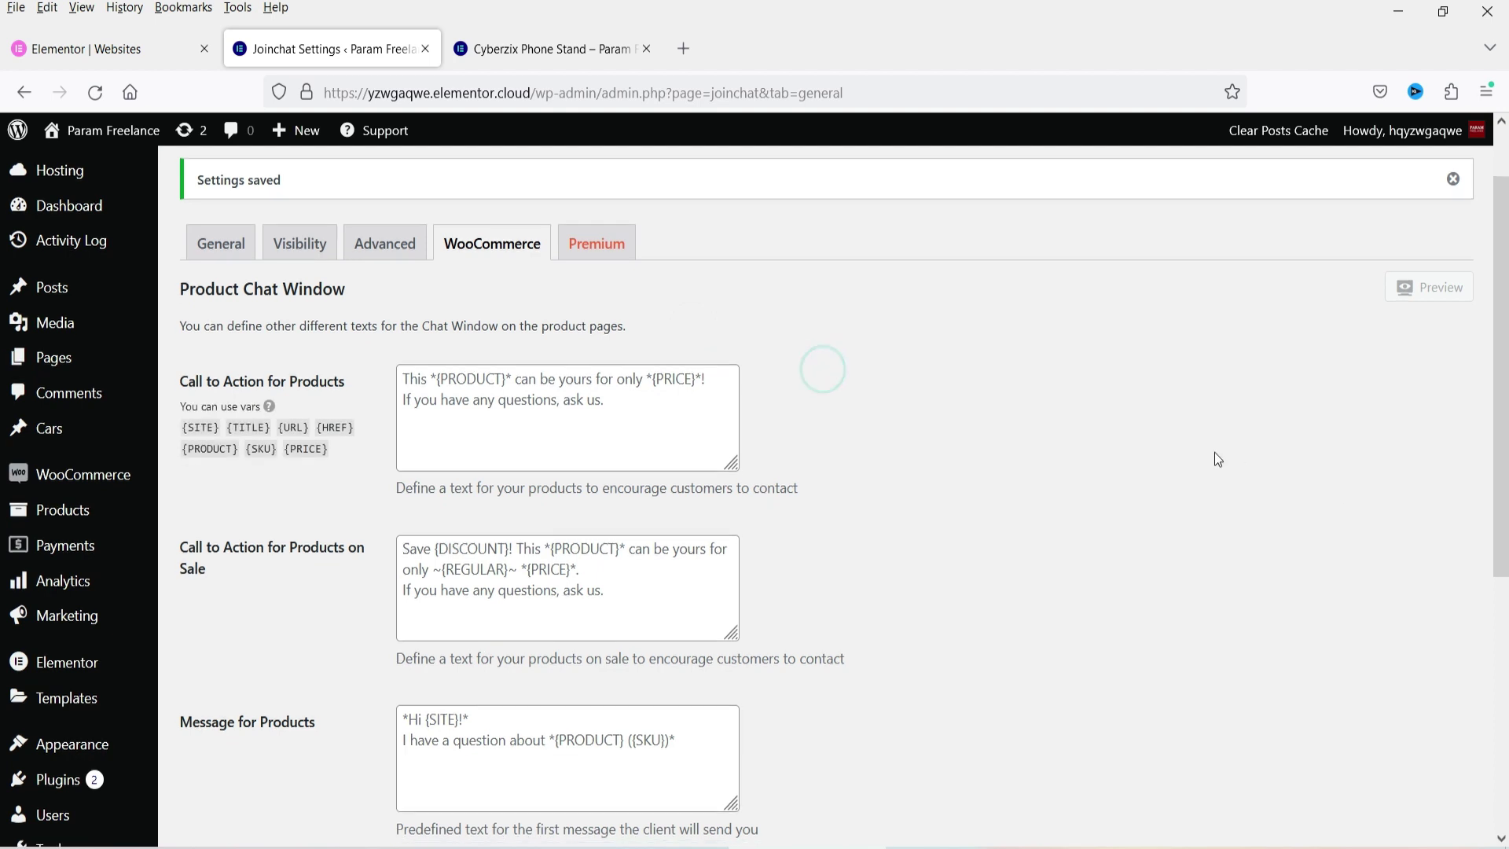
key("ctrl+Tab")
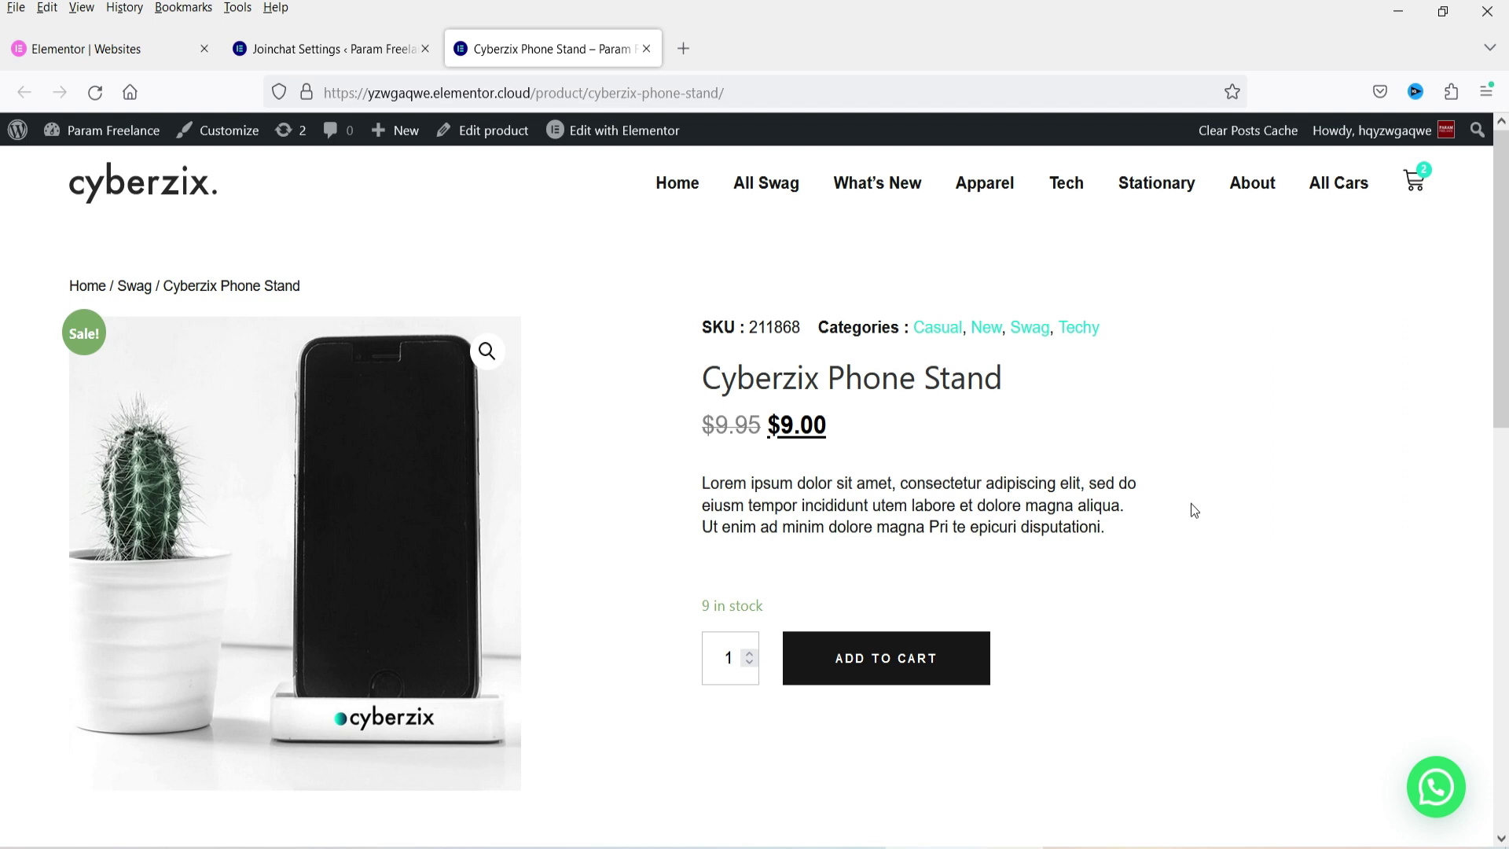
key("alt+Tab")
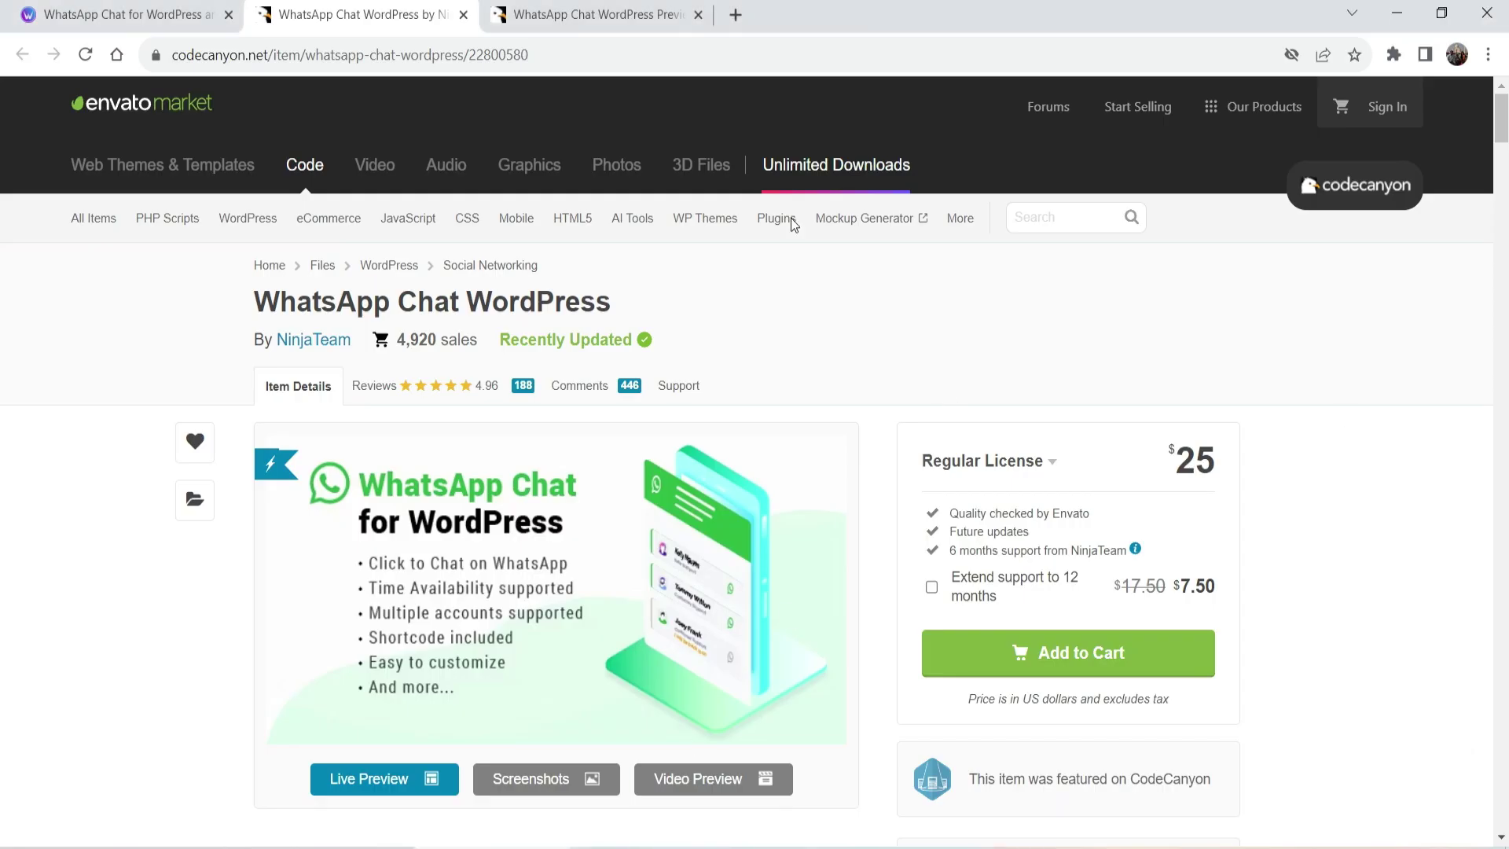
scroll(1332, 415, "down", 1)
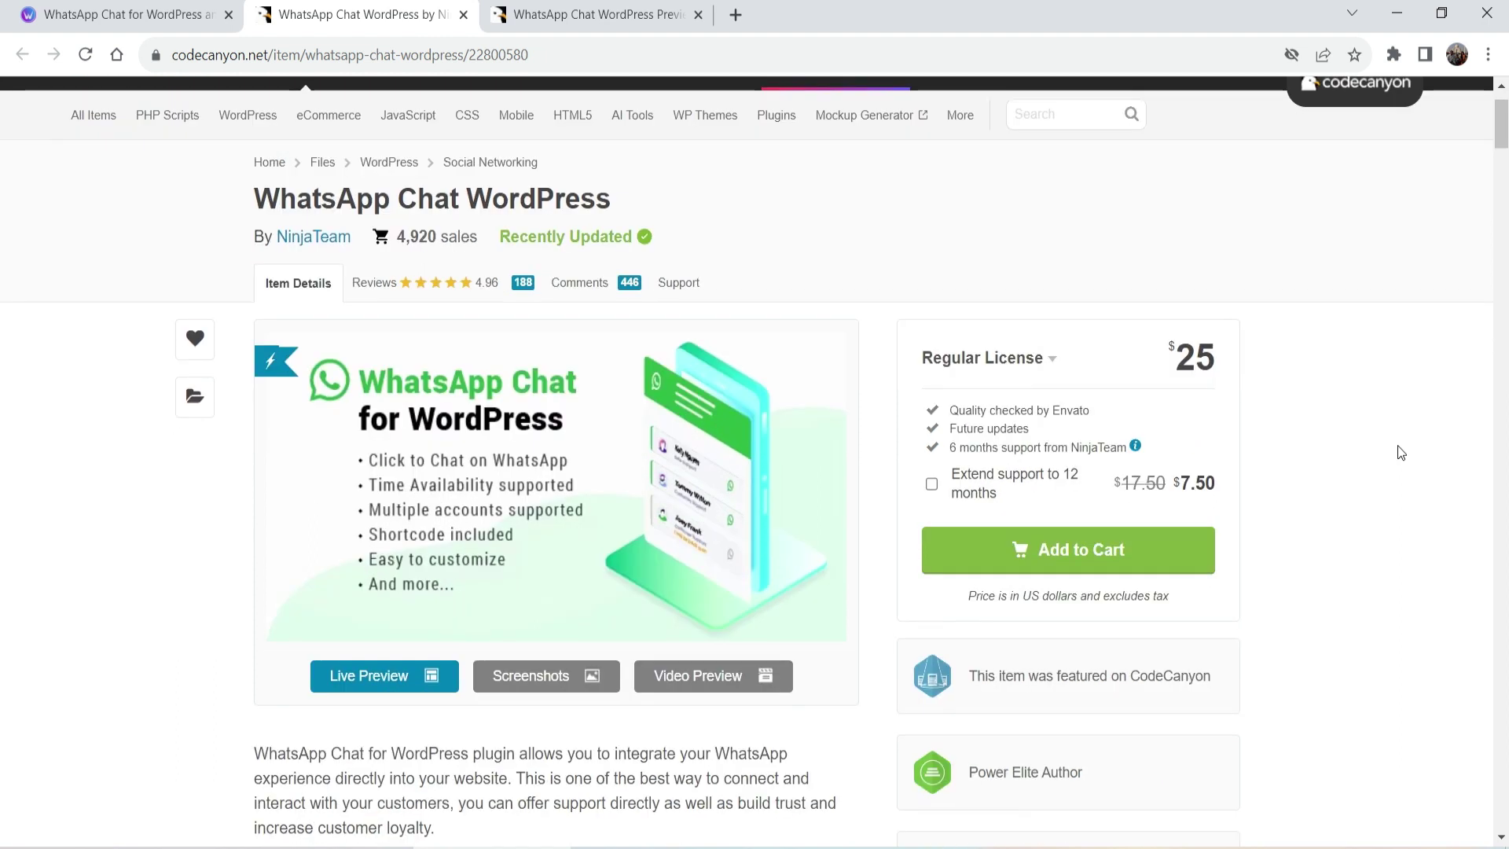
scroll(1400, 452, "up", 1)
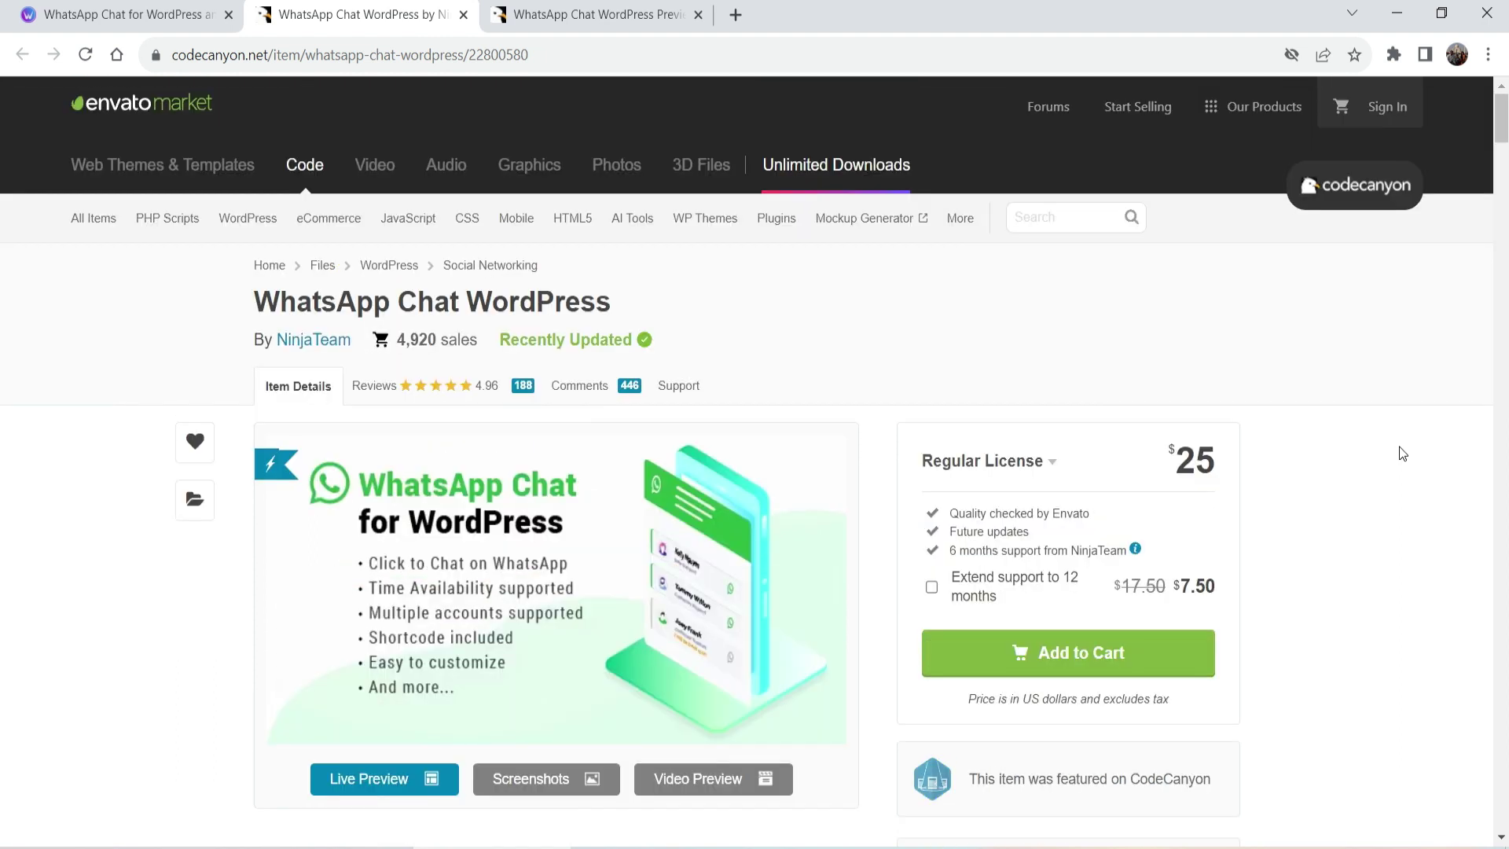